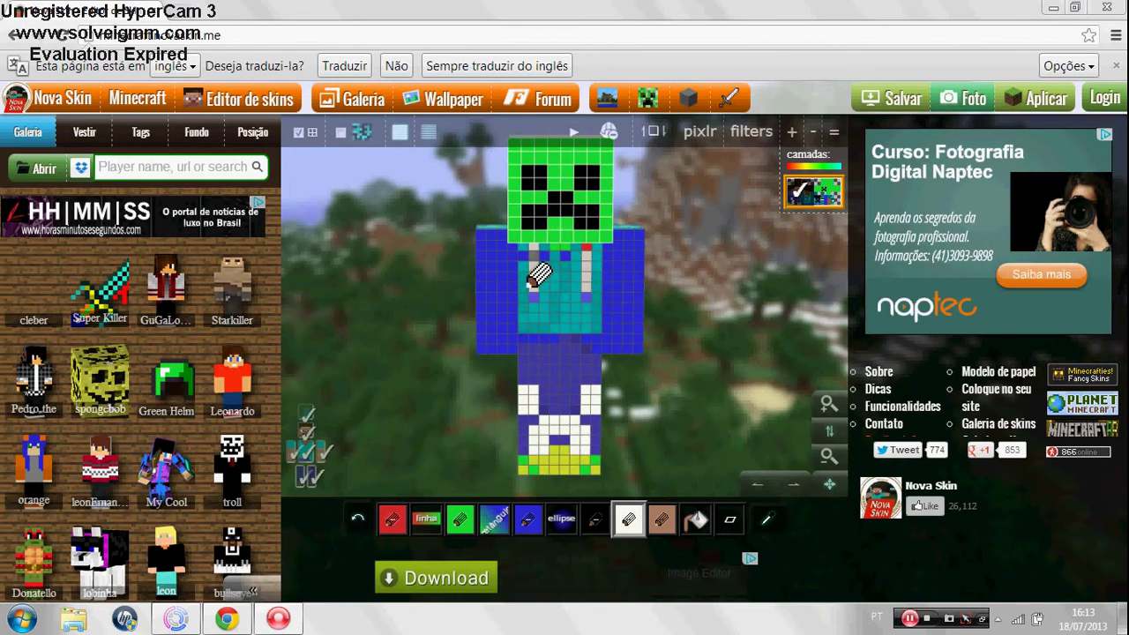
Save the edited creeper-head skin without a name or description, and close the save dialog
{"action": "left_click", "coordinate": [585, 247]}
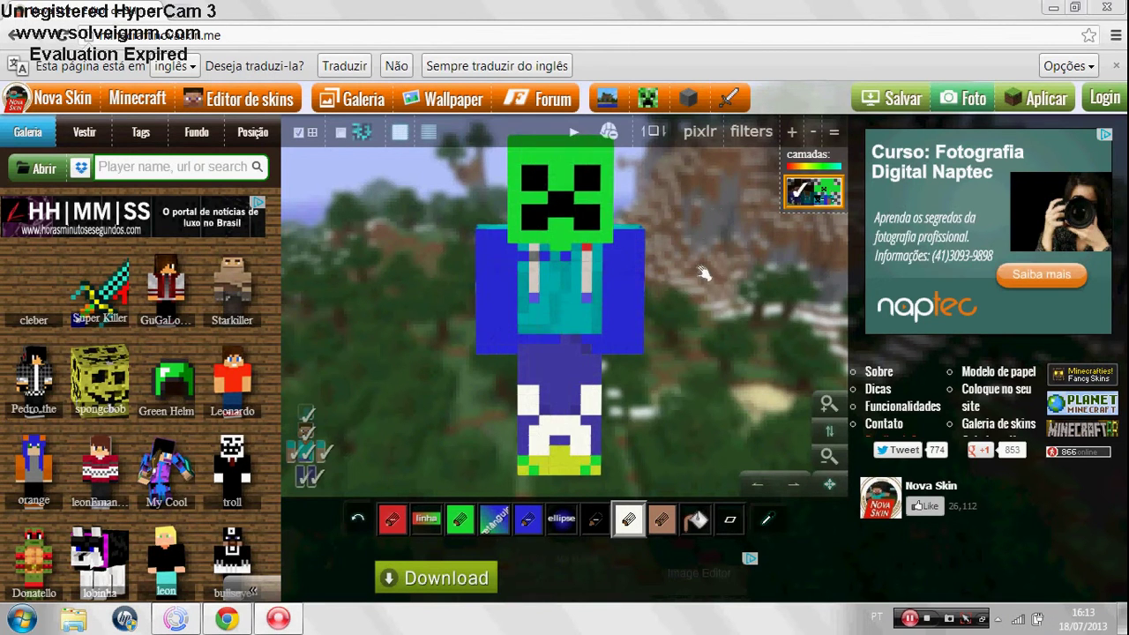
{"action": "left_click_drag", "start_coordinate": [697, 232], "coordinate": [734, 279]}
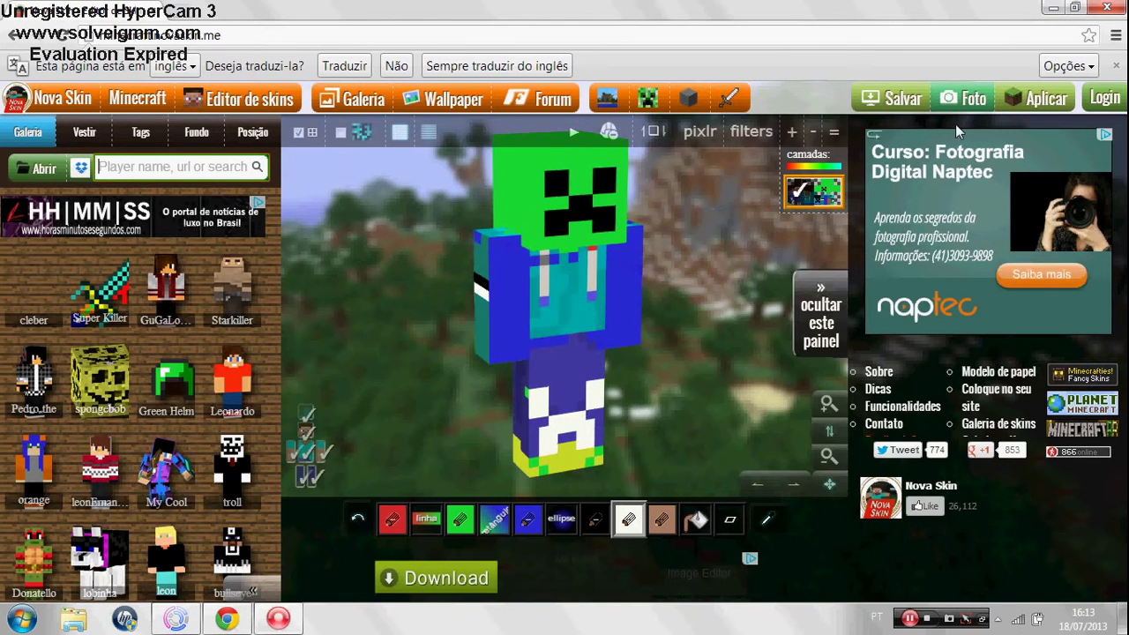
{"action": "left_click", "coordinate": [904, 103]}
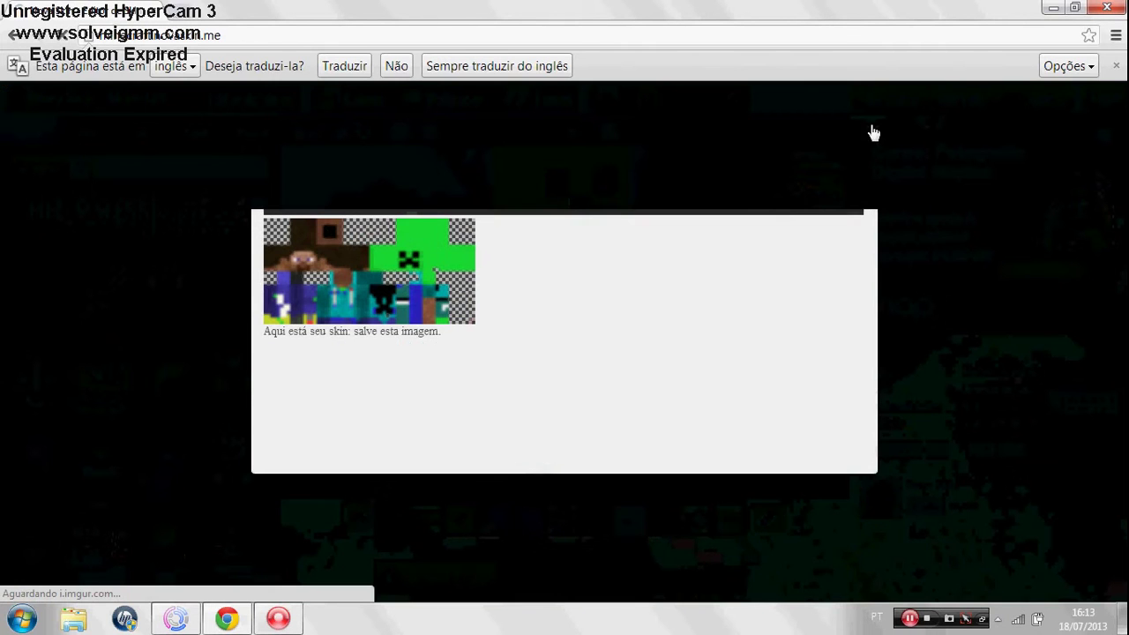
{"action": "left_click", "coordinate": [316, 361]}
{"action": "key", "text": "Tab"}
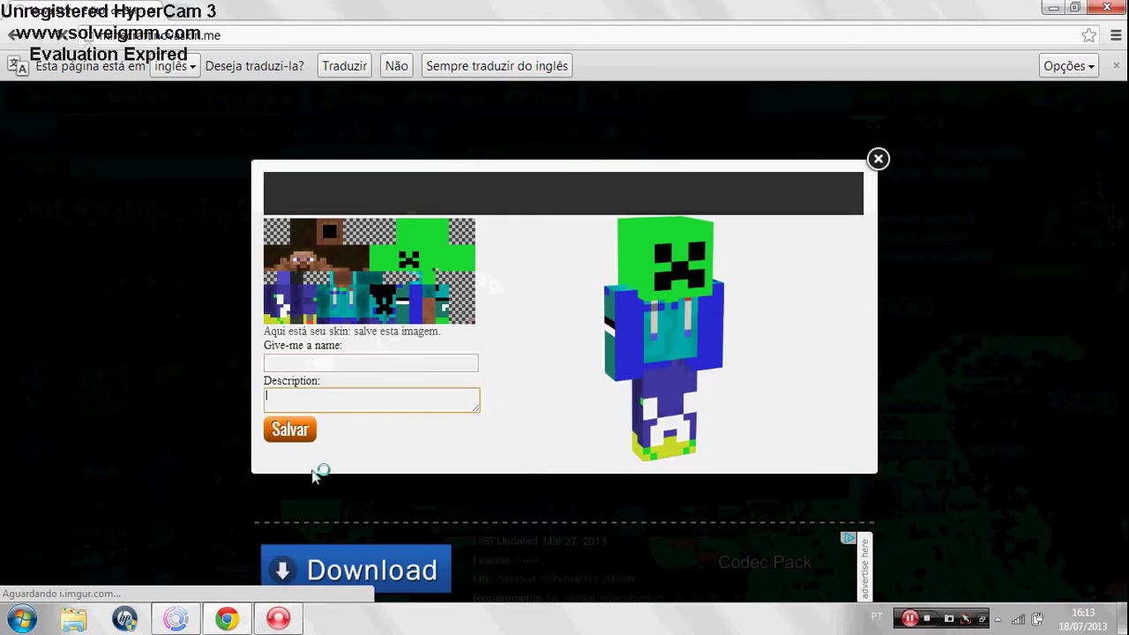
{"action": "left_click", "coordinate": [293, 432]}
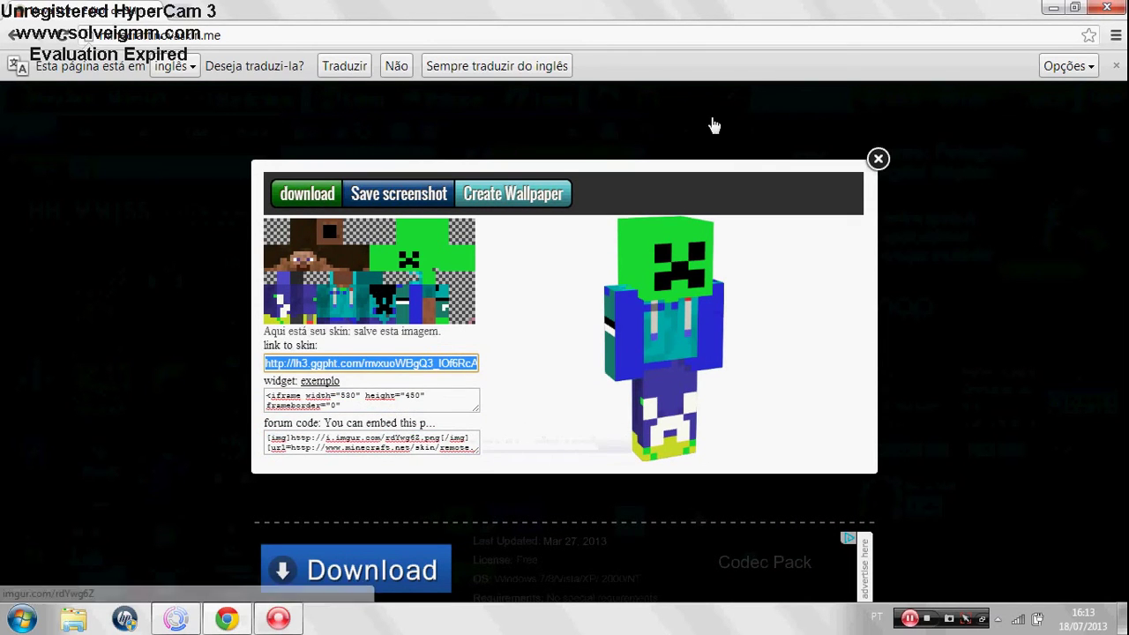
{"action": "left_click", "coordinate": [879, 159]}
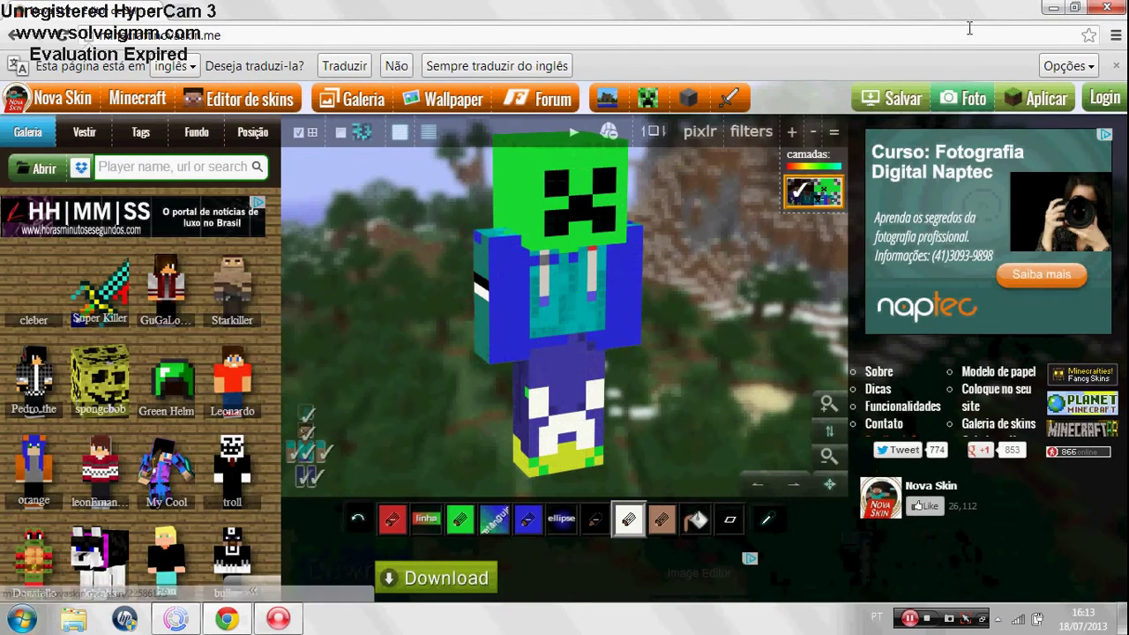
Close the browser and open the char skin image on the desktop
{"action": "left_click", "coordinate": [1077, 8]}
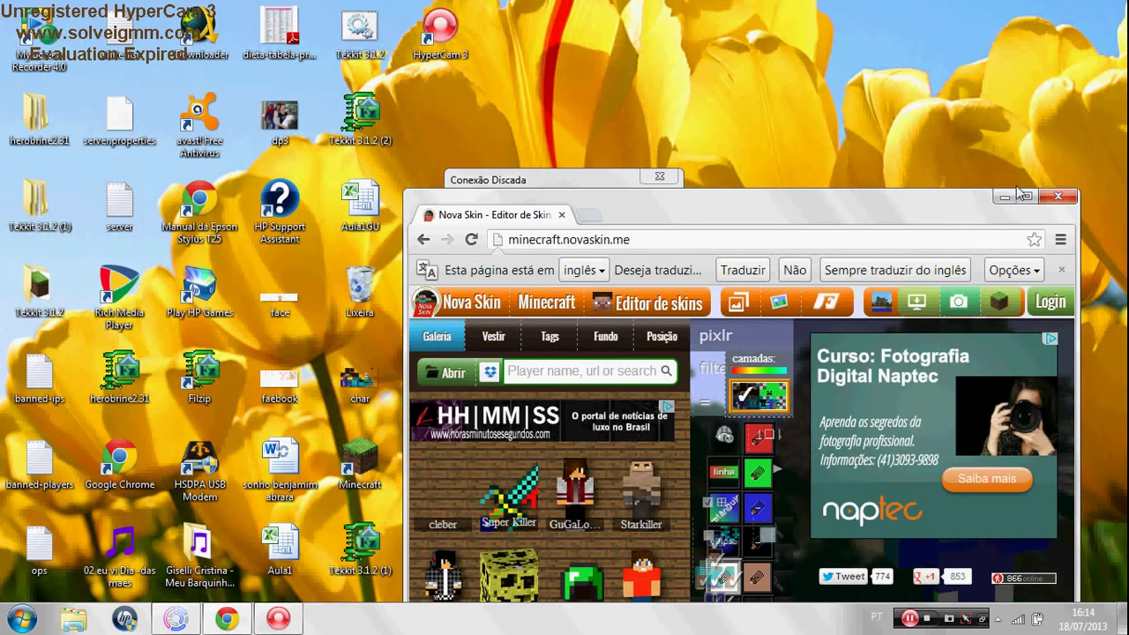
{"action": "left_click", "coordinate": [1058, 195]}
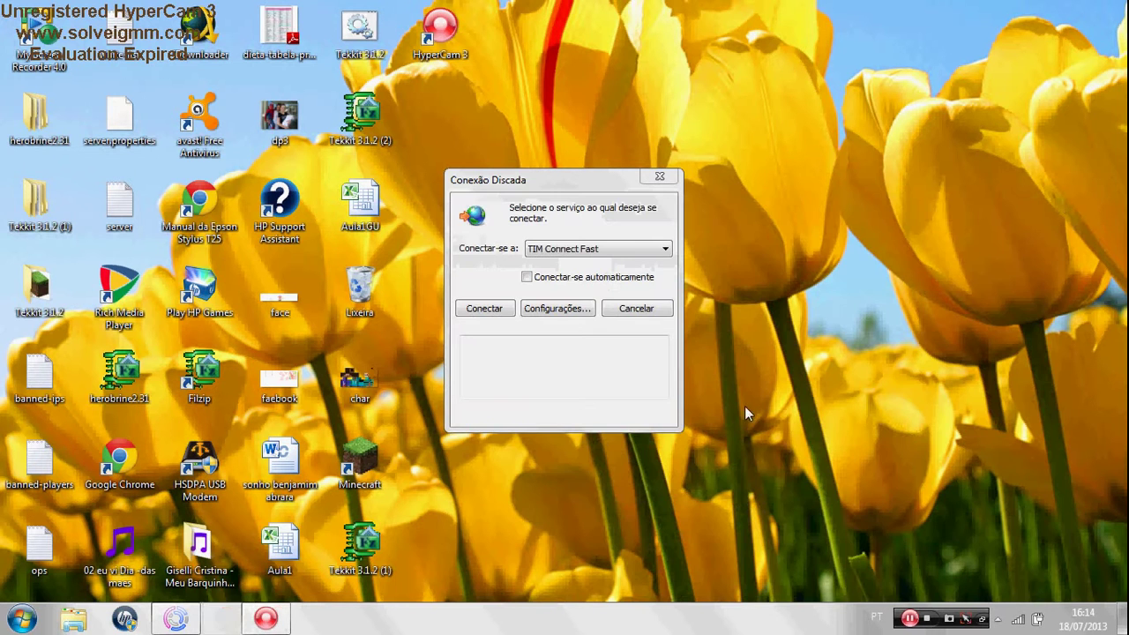
{"action": "left_click", "coordinate": [371, 384]}
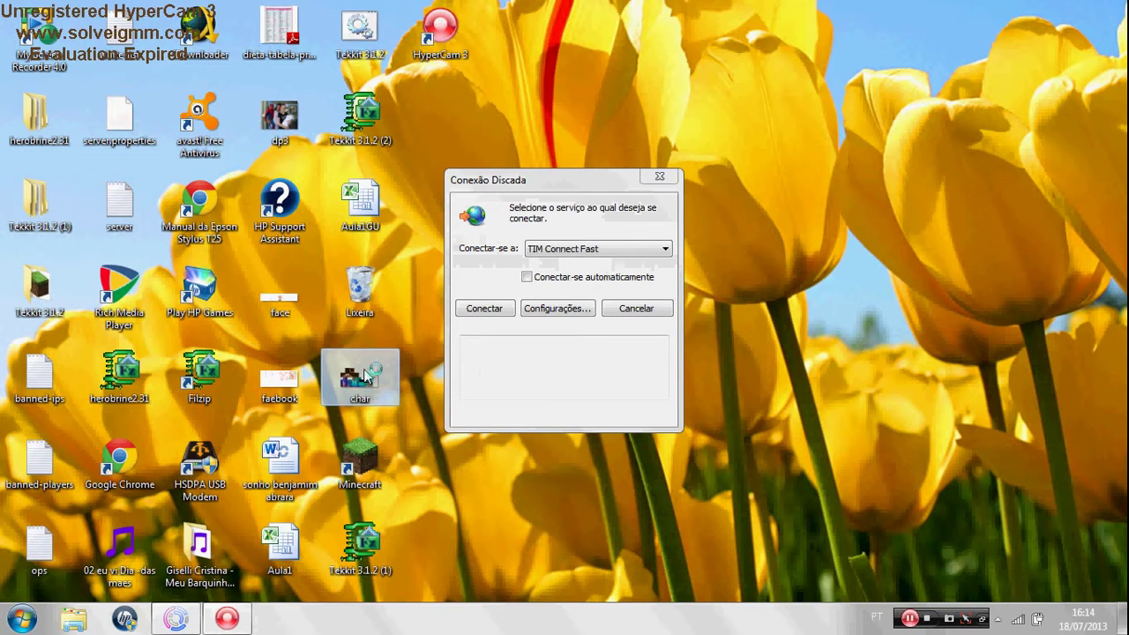
{"action": "double_click", "coordinate": [360, 379]}
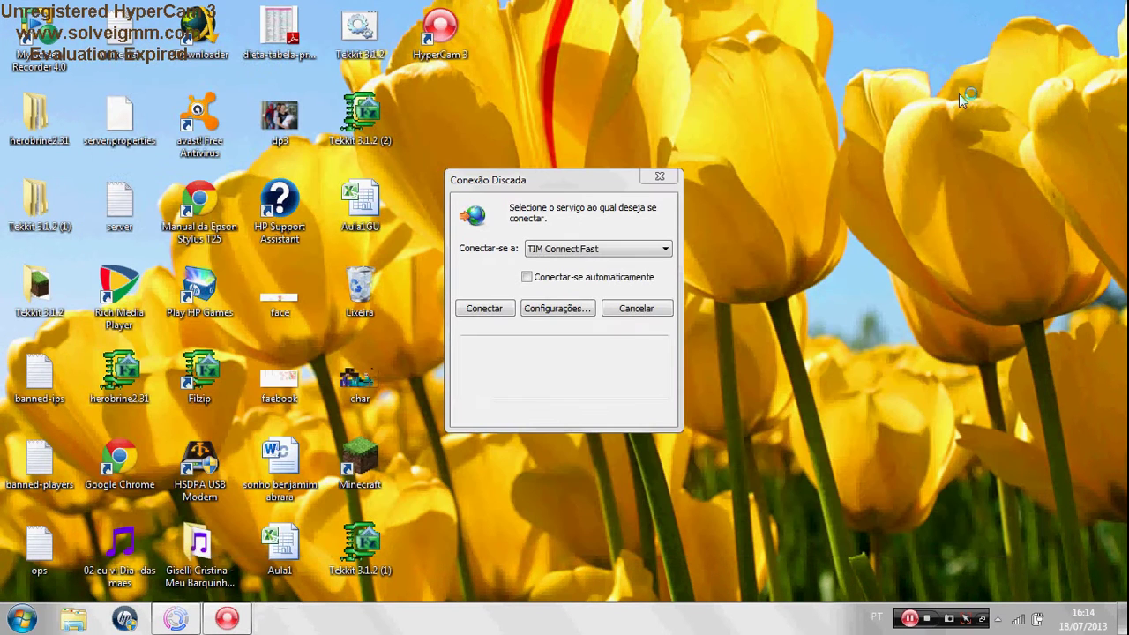
Find the Roaming folder with %appdata% and open its .minecraft\bin folder
{"action": "left_click", "coordinate": [26, 620]}
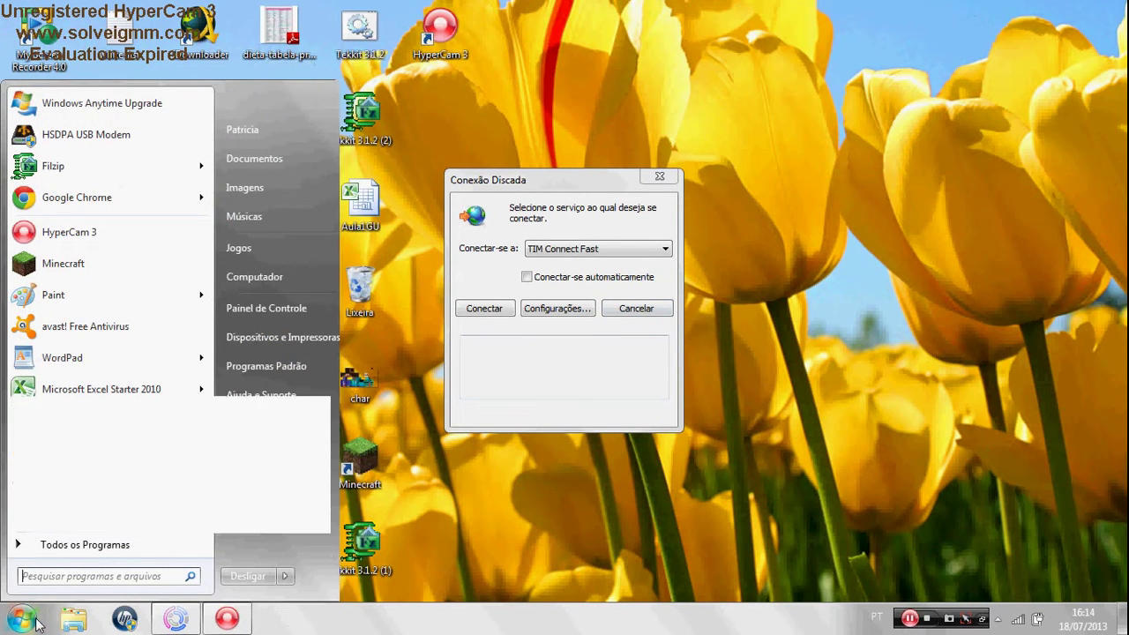
{"action": "type", "text": "%appdat"}
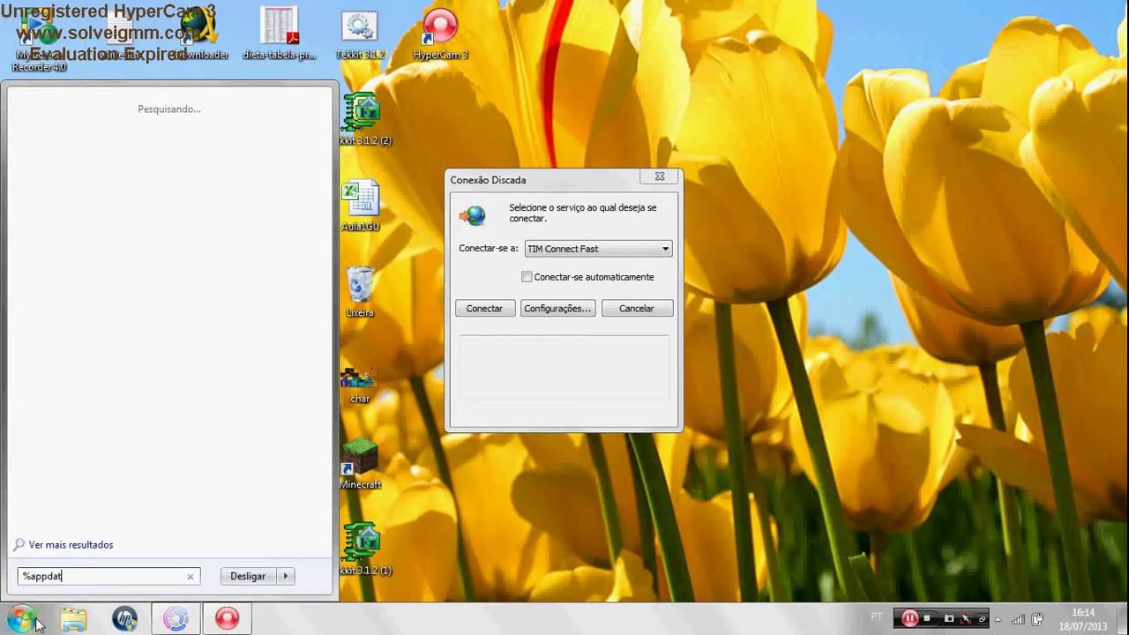
{"action": "type", "text": "a"}
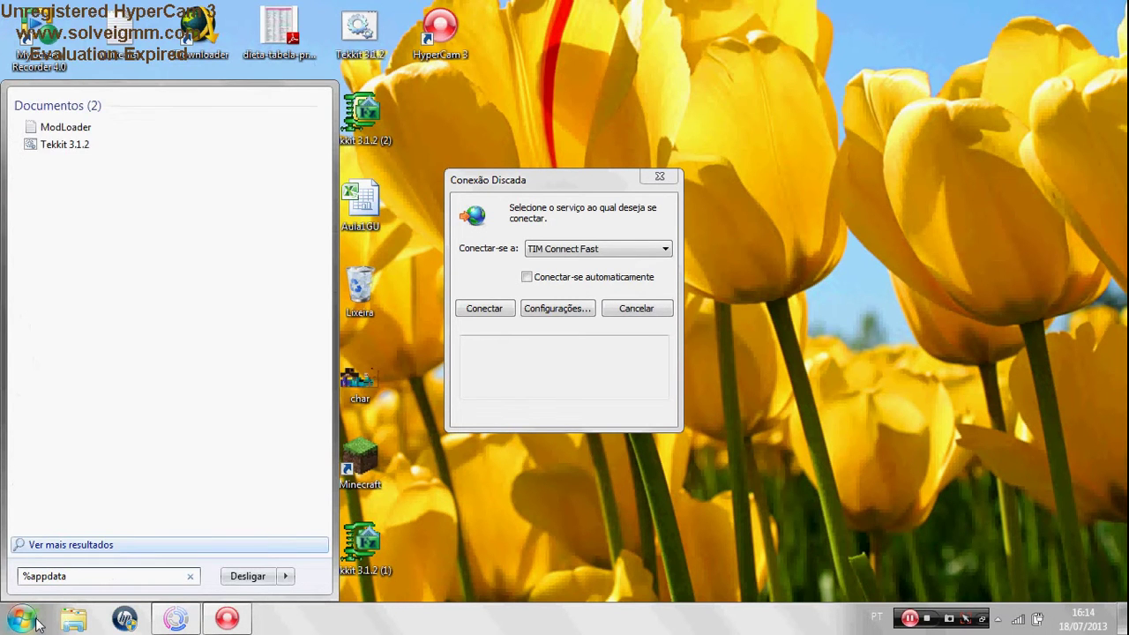
{"action": "type", "text": "%"}
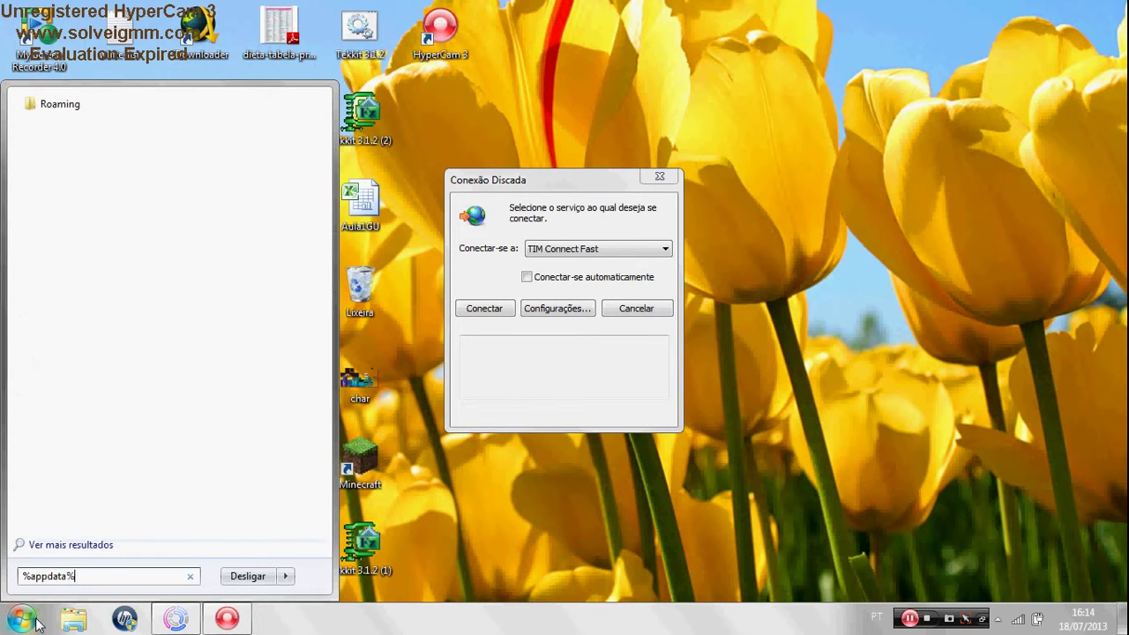
{"action": "left_click", "coordinate": [82, 105]}
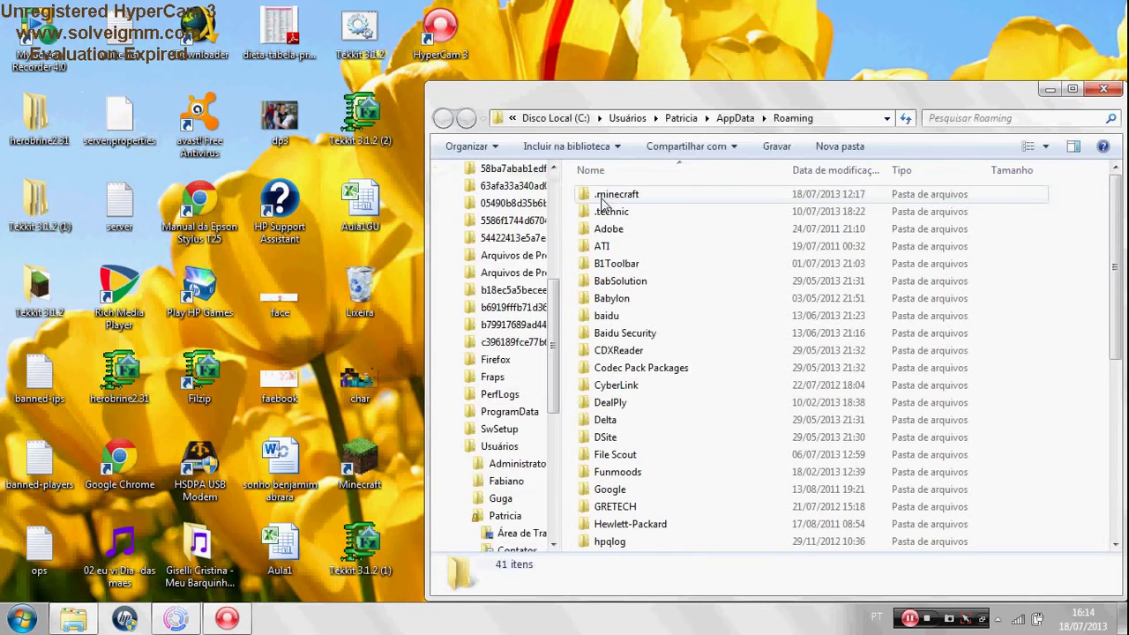
{"action": "double_click", "coordinate": [620, 196]}
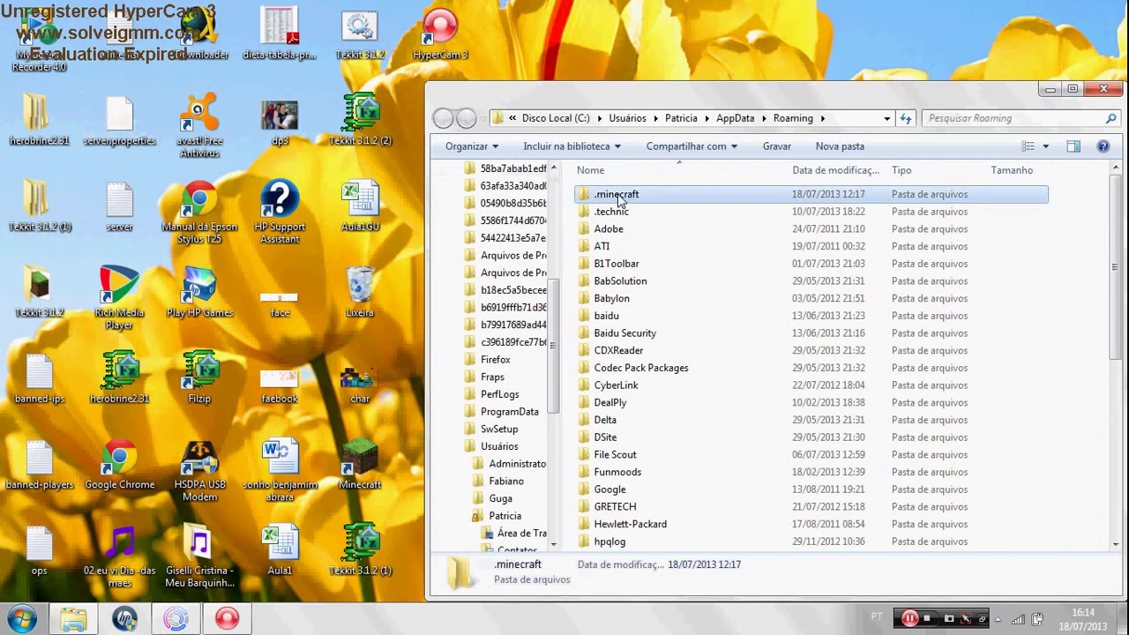
{"action": "double_click", "coordinate": [609, 195]}
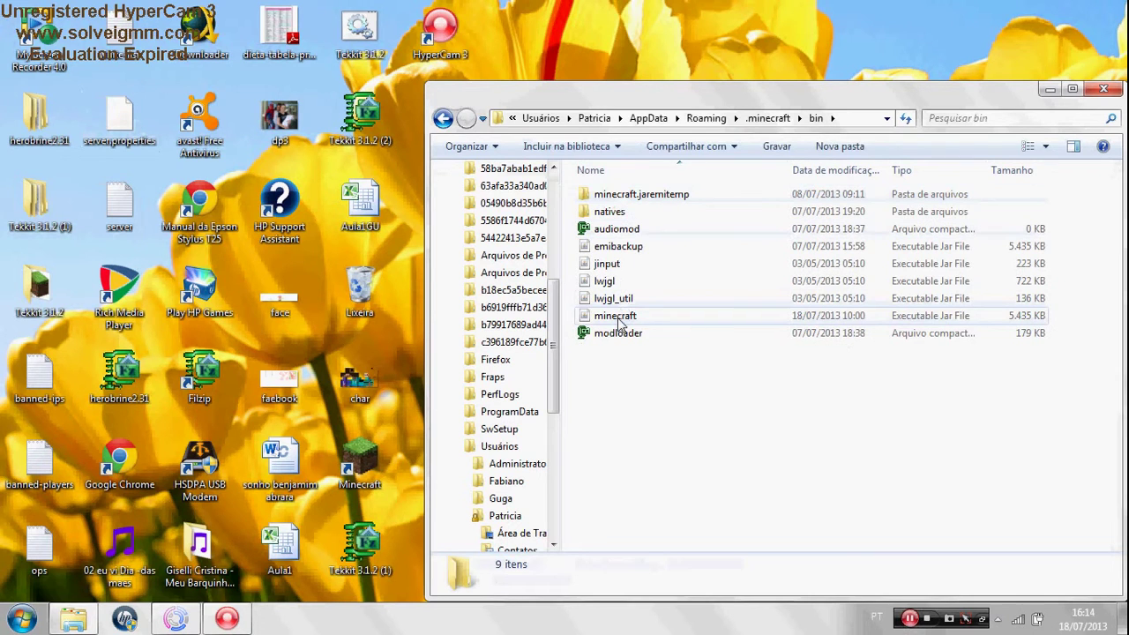
Open the minecraft jar file with WinRAR archiver and dismiss the licence notice
{"action": "double_click", "coordinate": [617, 317]}
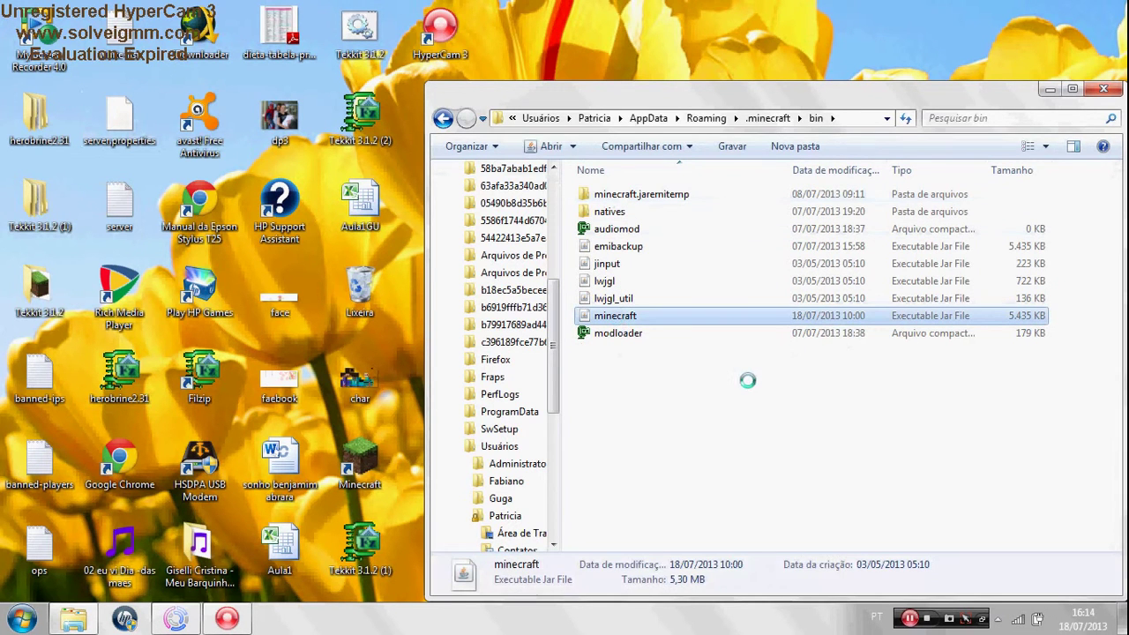
{"action": "key", "text": "Menu"}
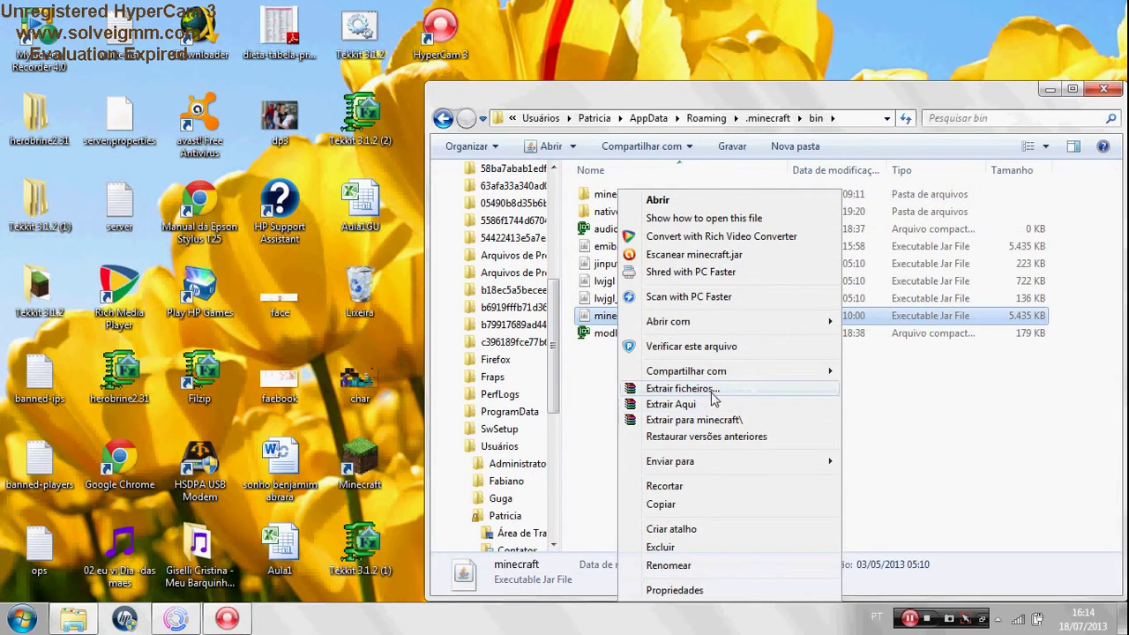
{"action": "mouse_move", "coordinate": [842, 326]}
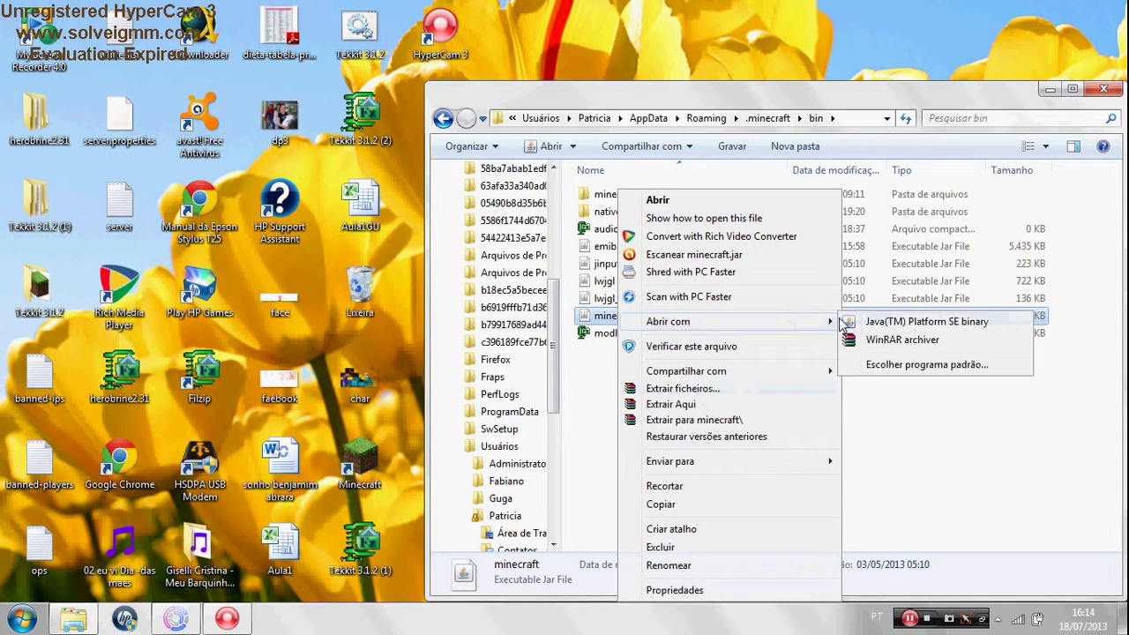
{"action": "left_click", "coordinate": [889, 340]}
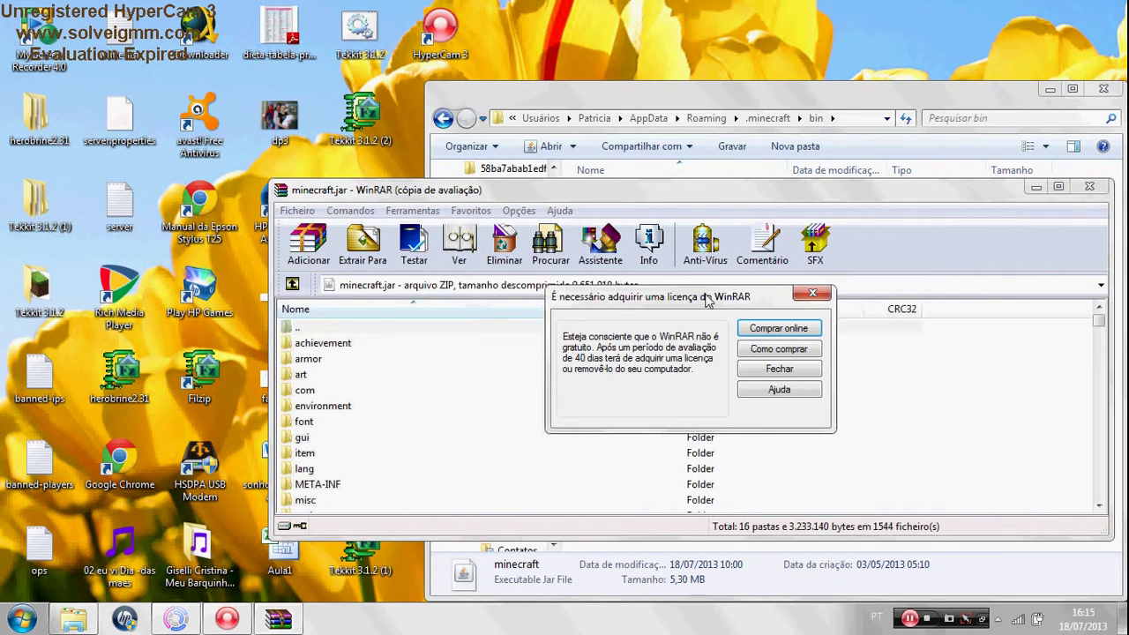
{"action": "left_click", "coordinate": [815, 293]}
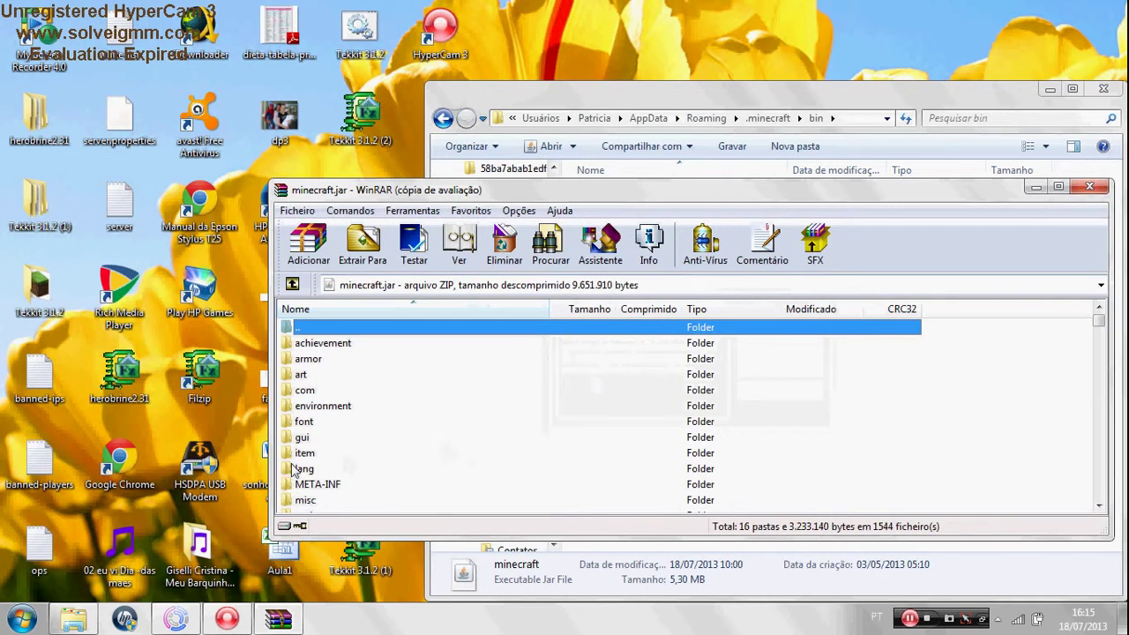
Open the mob folder inside minecraft.jar and view the char (2).png skin image
{"action": "left_click_drag", "start_coordinate": [1100, 325], "coordinate": [1100, 324]}
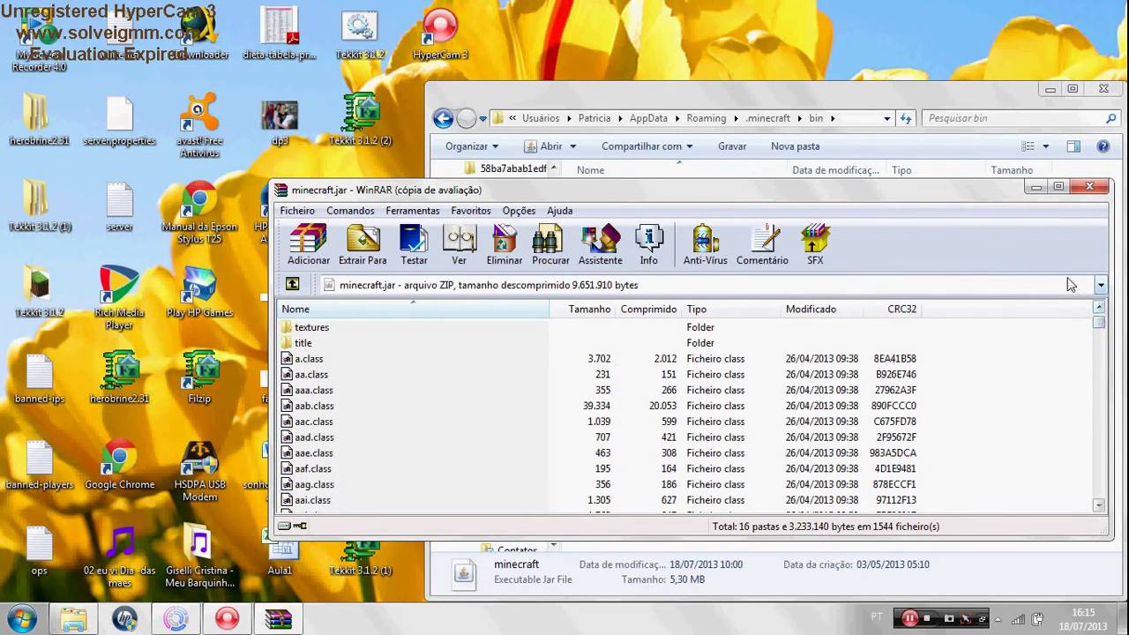
{"action": "left_click", "coordinate": [1059, 186]}
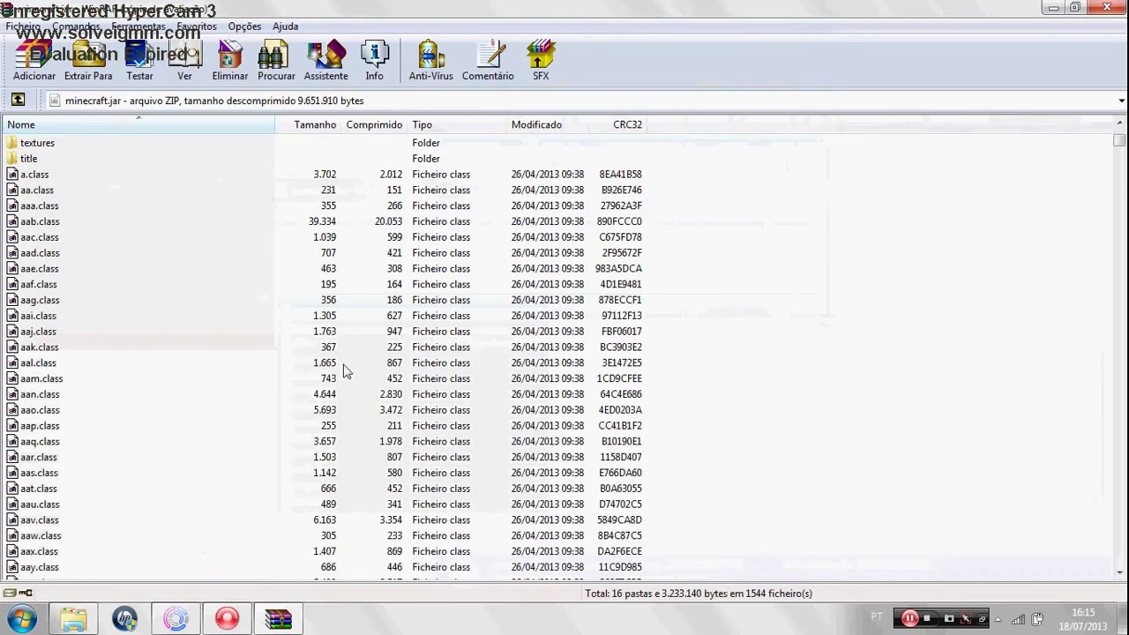
{"action": "left_click", "coordinate": [1120, 125]}
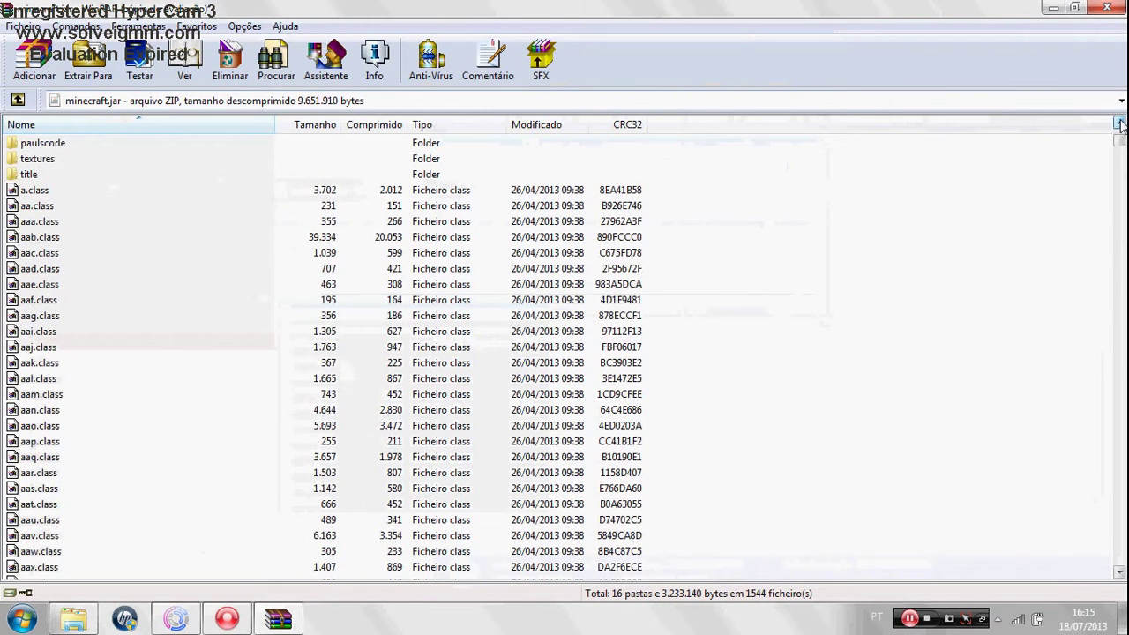
{"action": "left_click", "coordinate": [1121, 125]}
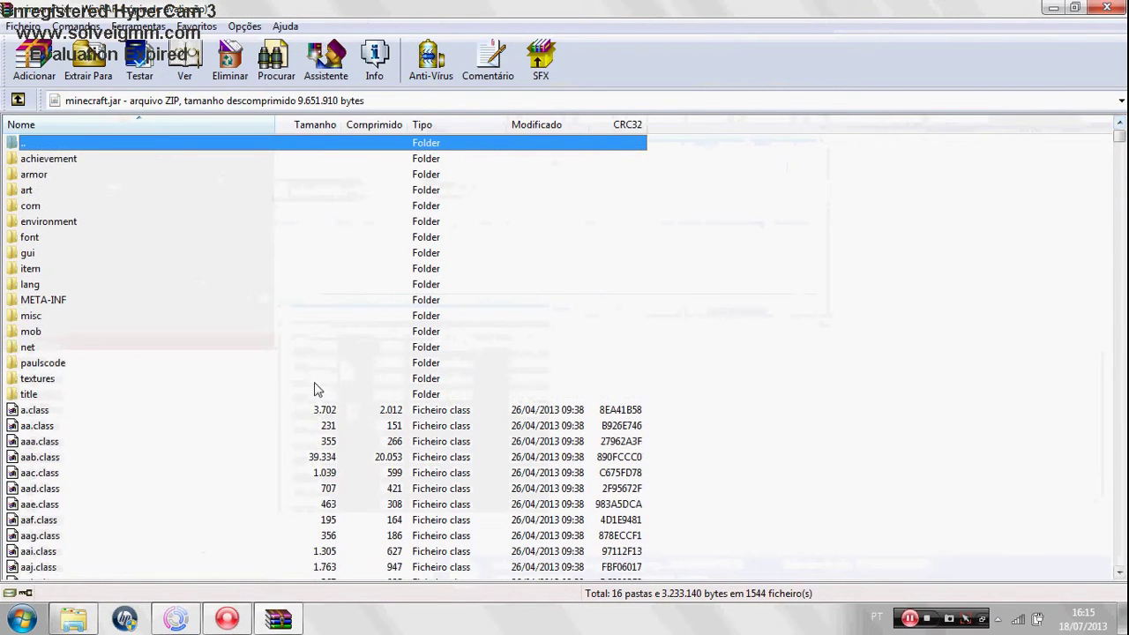
{"action": "double_click", "coordinate": [35, 332]}
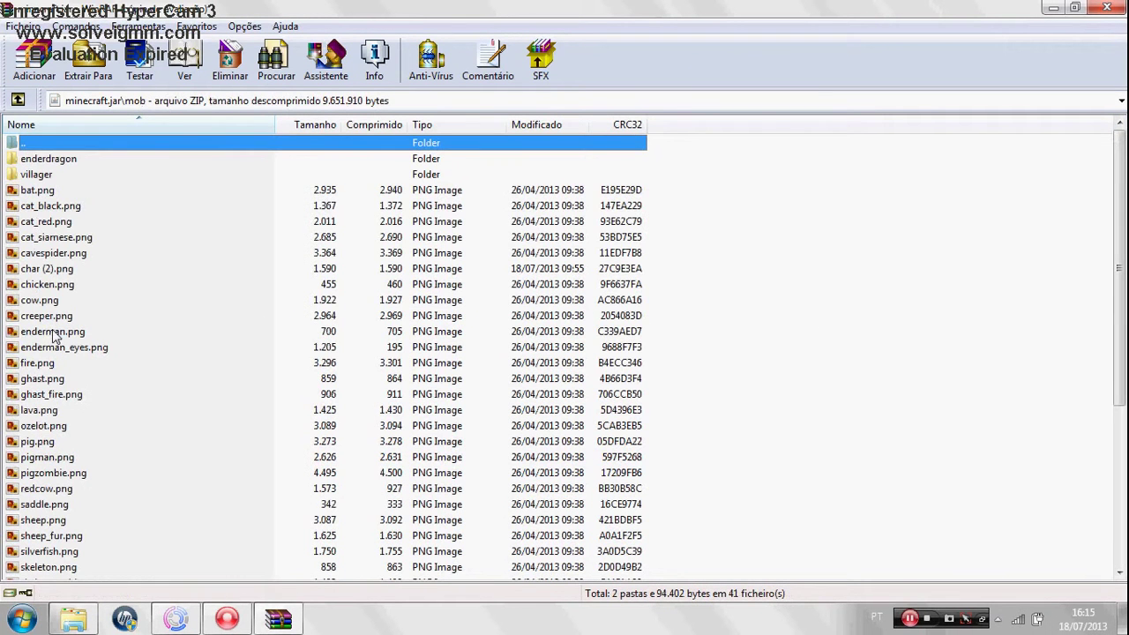
{"action": "double_click", "coordinate": [60, 270]}
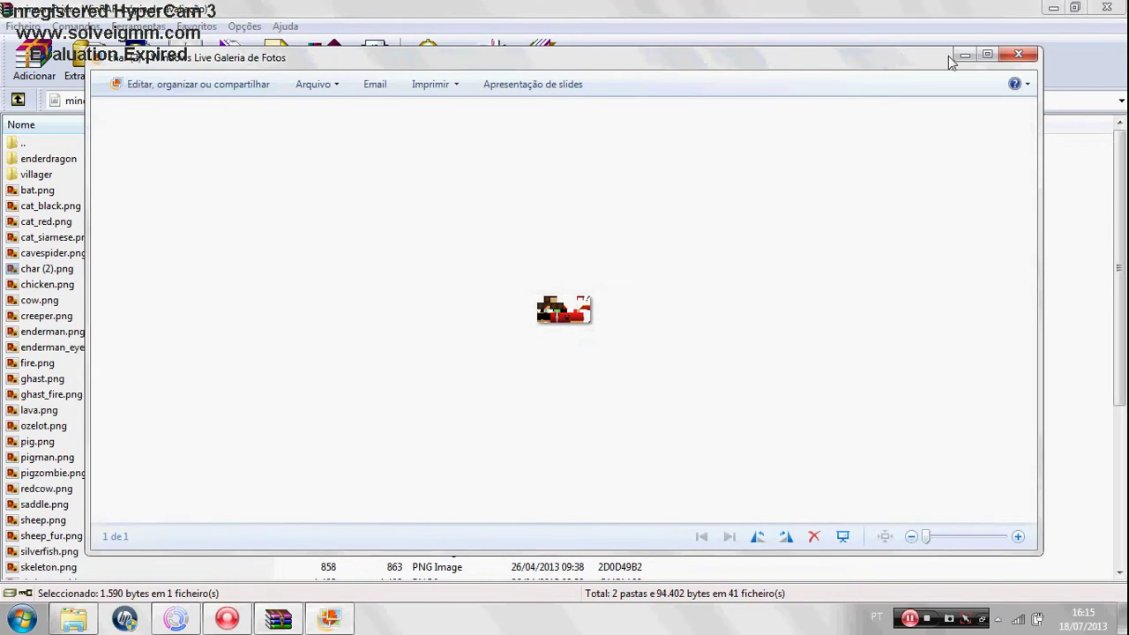
{"action": "left_click", "coordinate": [965, 55]}
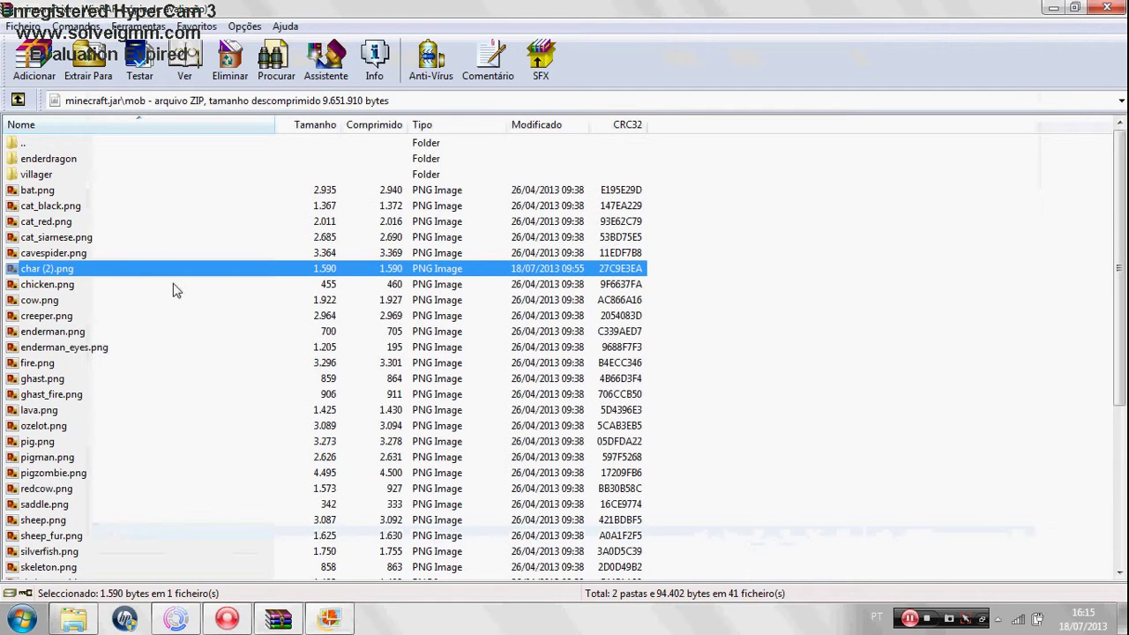
Rename the skin image file on the desktop as char
{"action": "left_click", "coordinate": [1053, 8]}
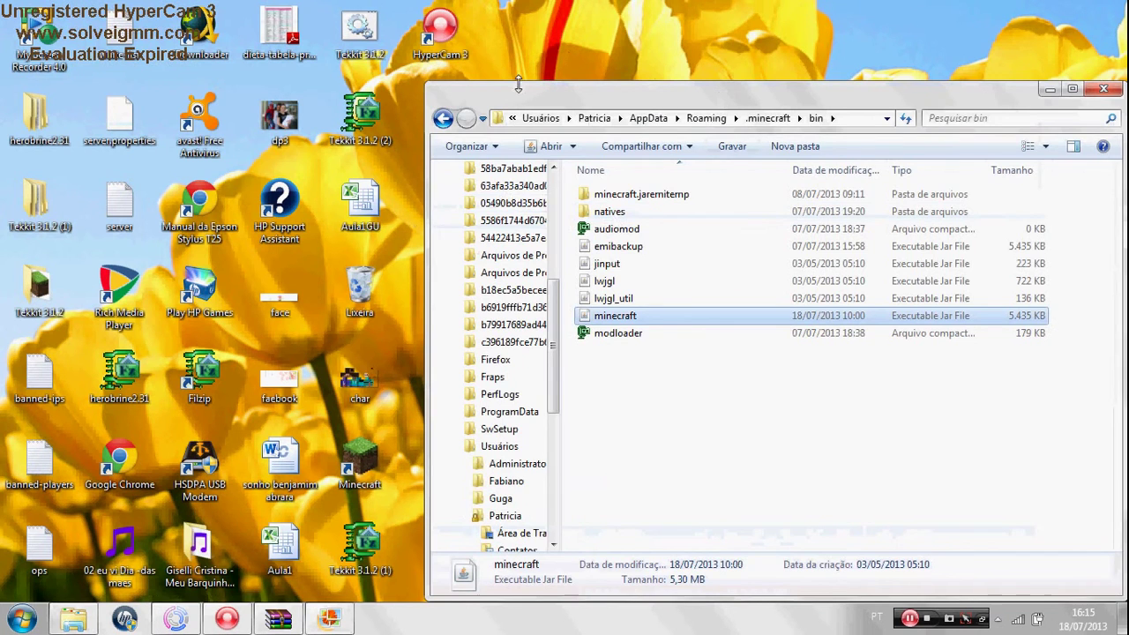
{"action": "left_click_drag", "start_coordinate": [510, 104], "coordinate": [603, 471]}
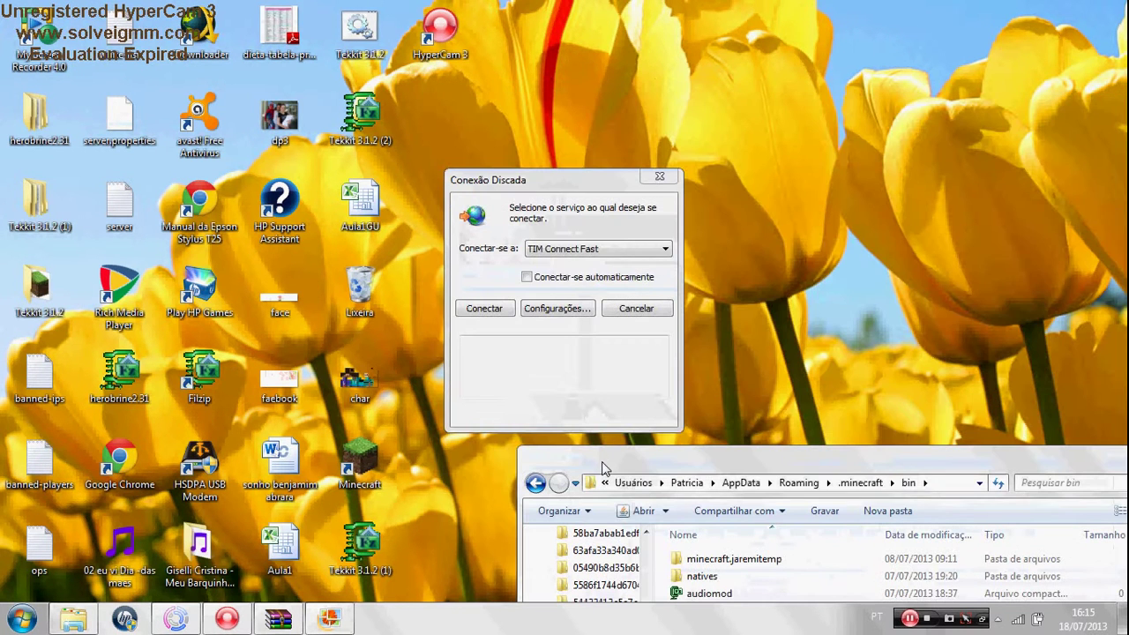
{"action": "right_click", "coordinate": [364, 397]}
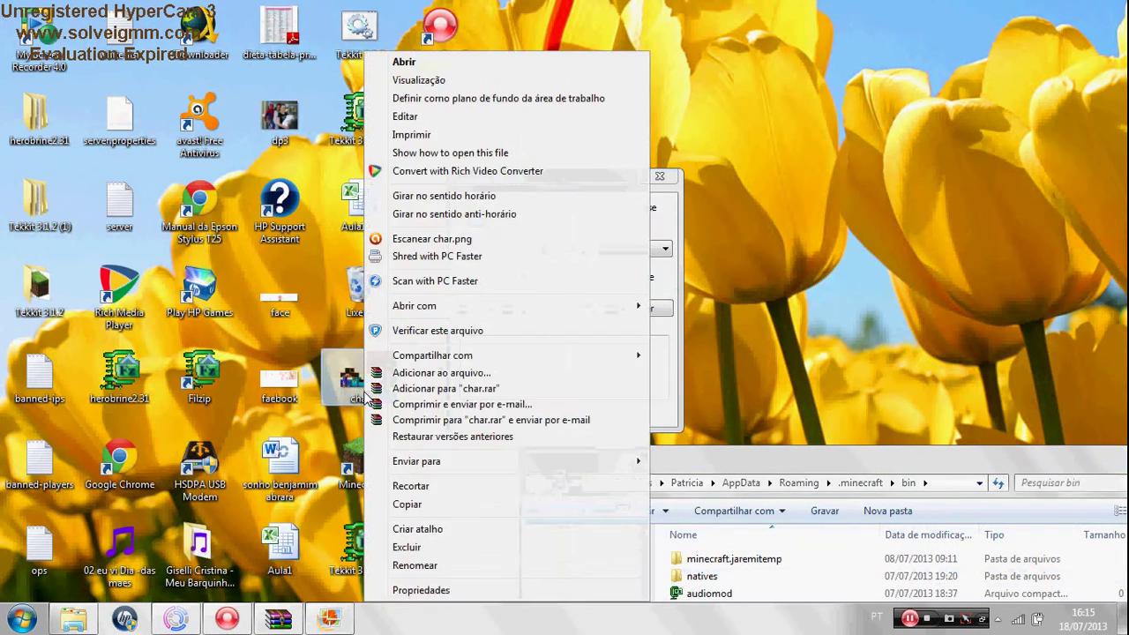
{"action": "left_click", "coordinate": [415, 566]}
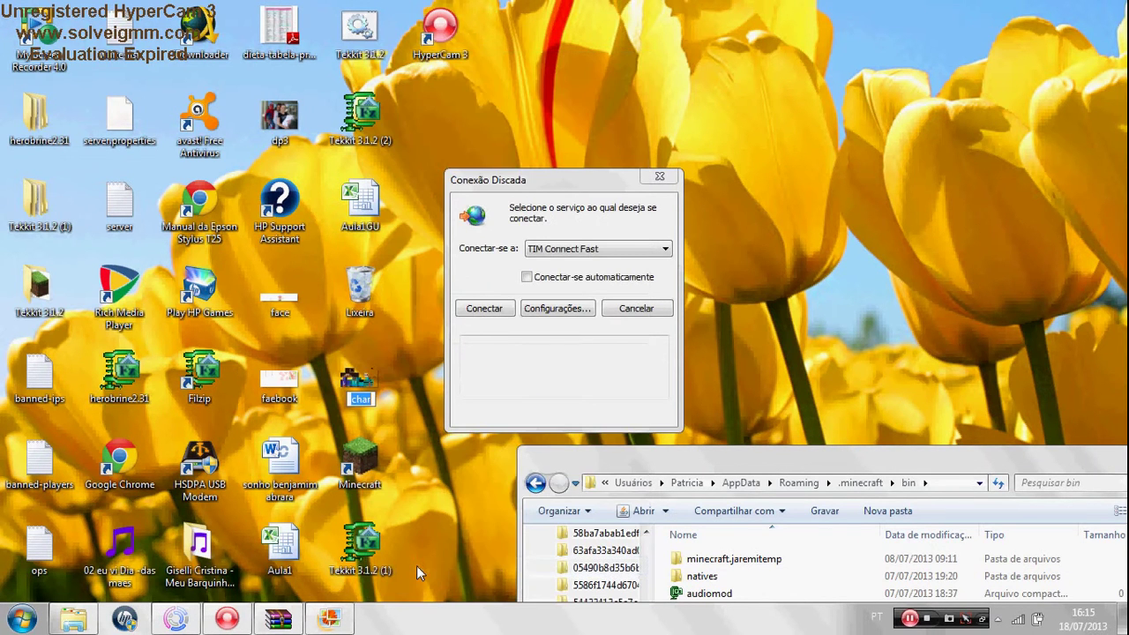
{"action": "key", "text": "Return"}
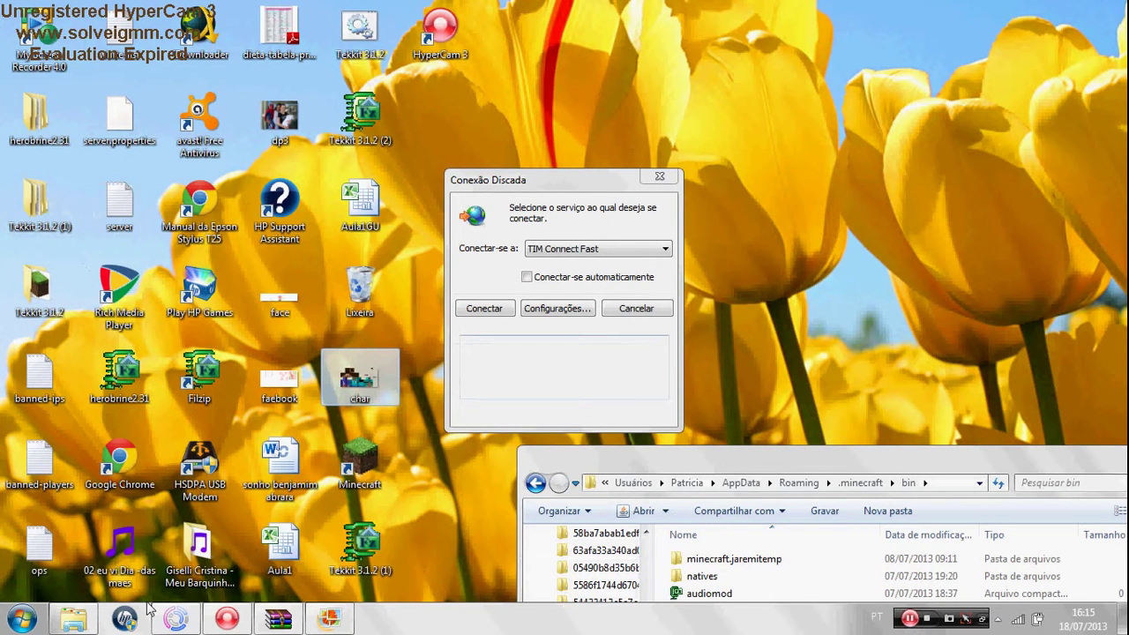
{"action": "left_click", "coordinate": [46, 235]}
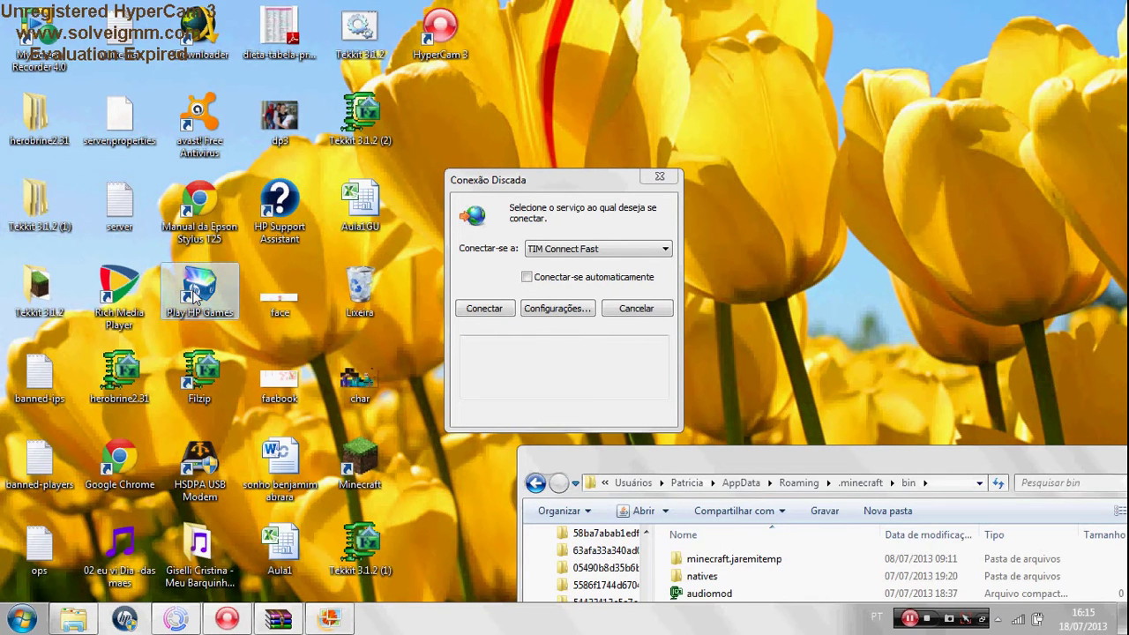
Run the Tekkit 3.1.2 batch file from the Tekkit 3.1.2 folder inside the desktop folder Tekkit 3.1.2 (1)
{"action": "double_click", "coordinate": [39, 227]}
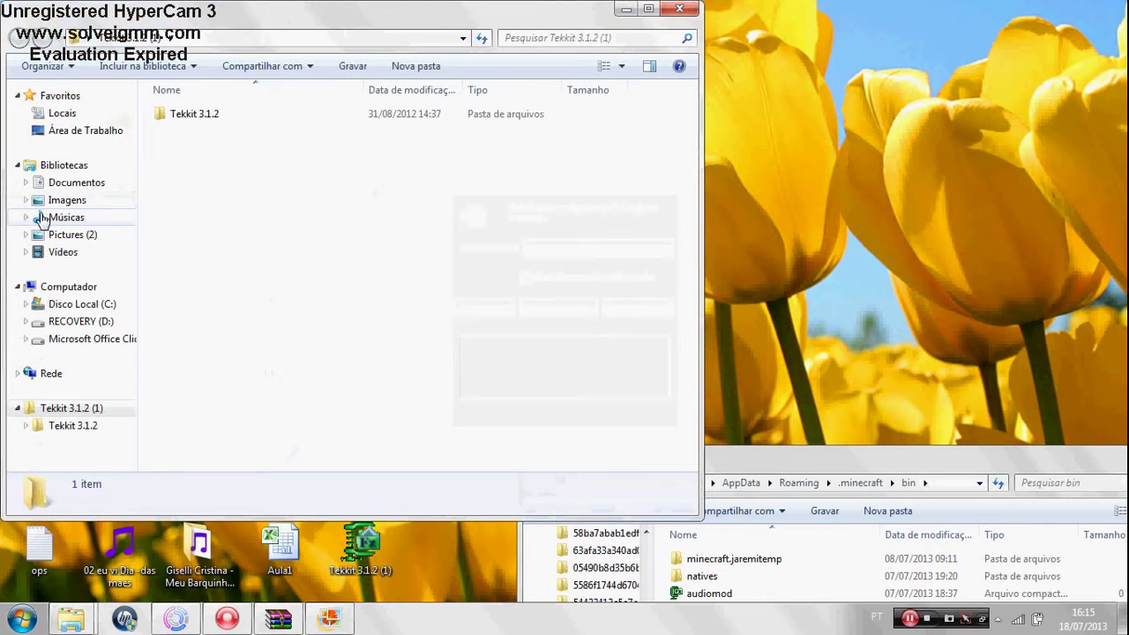
{"action": "double_click", "coordinate": [228, 117]}
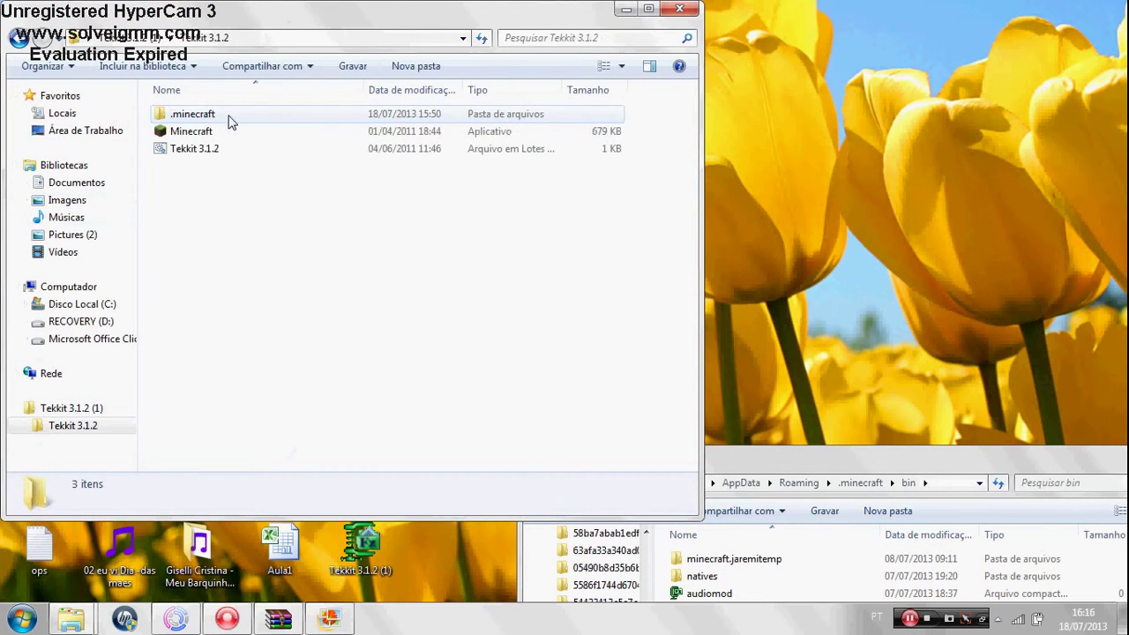
{"action": "double_click", "coordinate": [224, 149]}
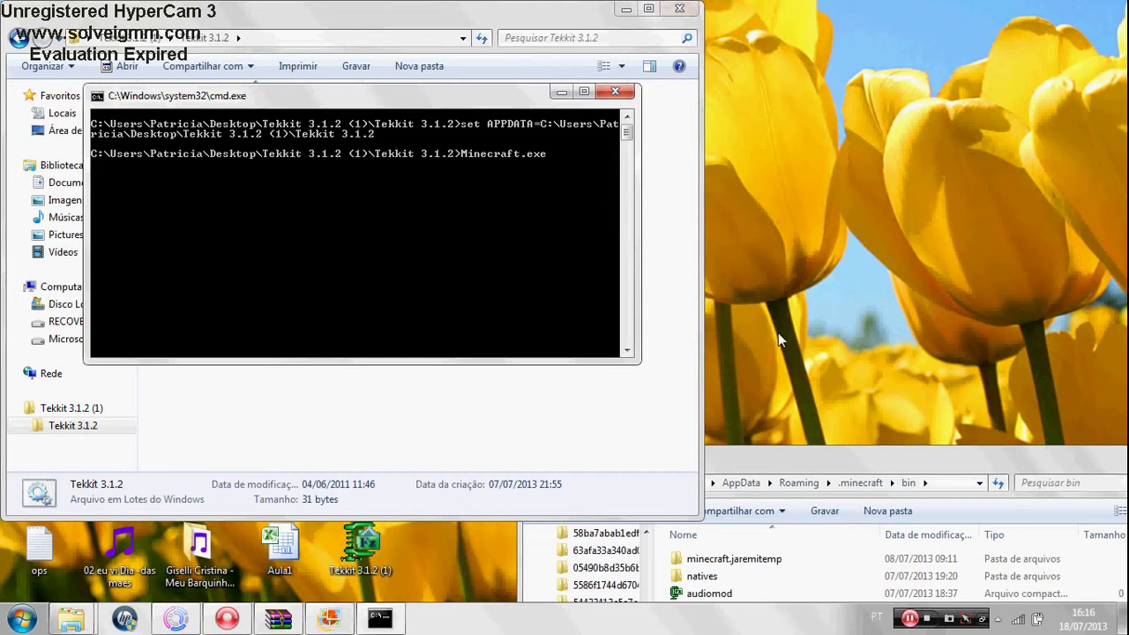
Close the .minecraft\bin and Tekkit 3.1.2 folder windows to uncover the Minecraft Launcher
{"action": "left_click", "coordinate": [835, 448]}
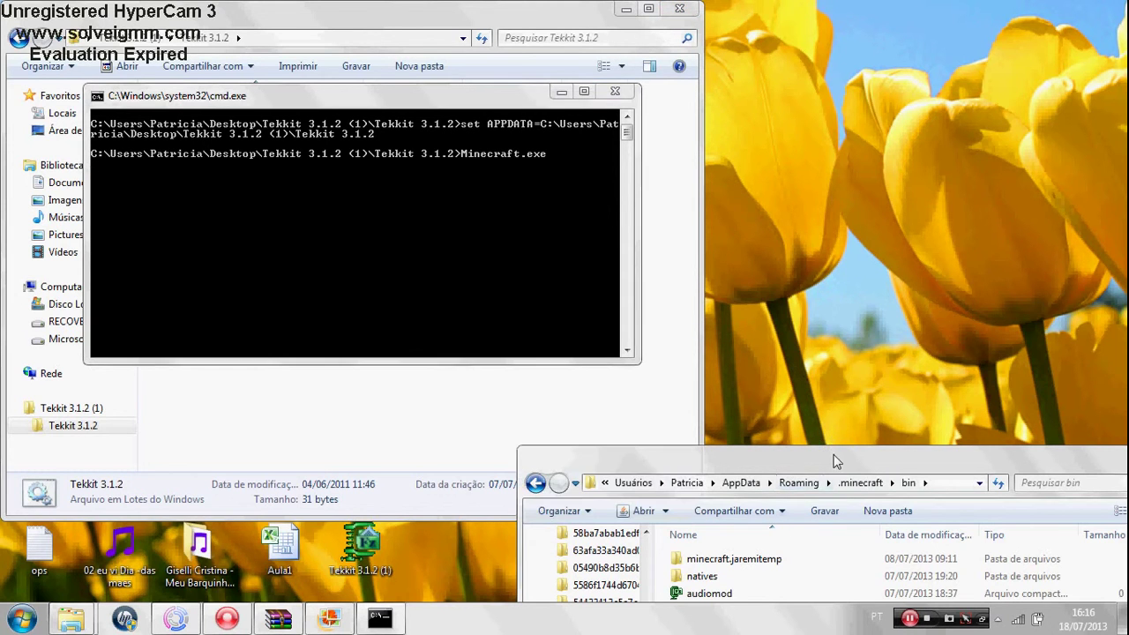
{"action": "left_click_drag", "start_coordinate": [863, 470], "coordinate": [800, 294]}
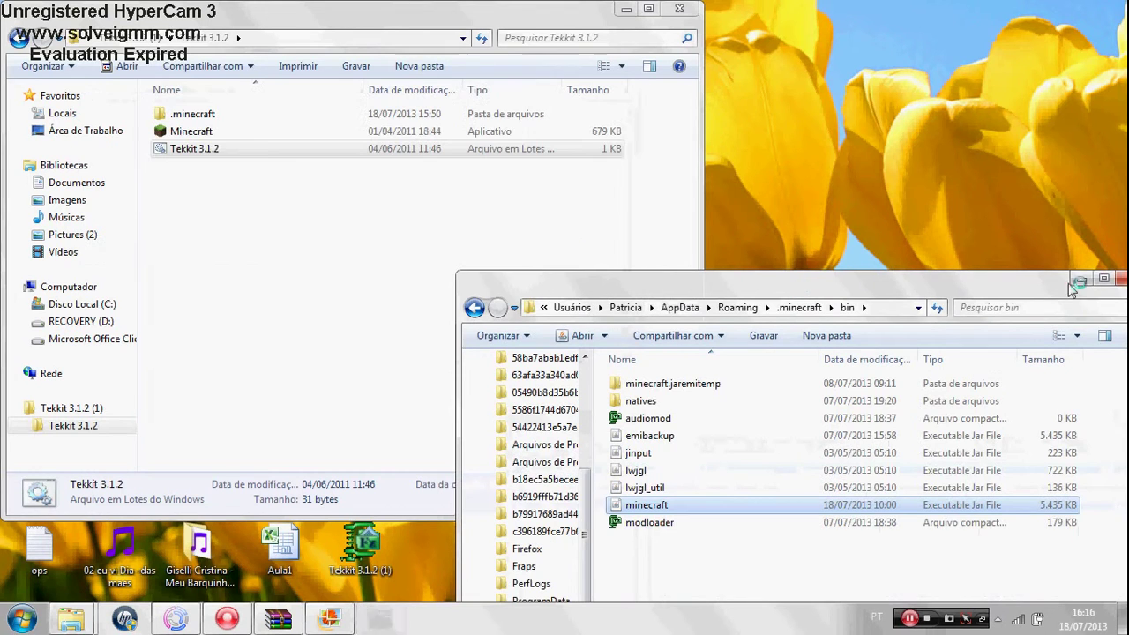
{"action": "left_click", "coordinate": [1121, 278]}
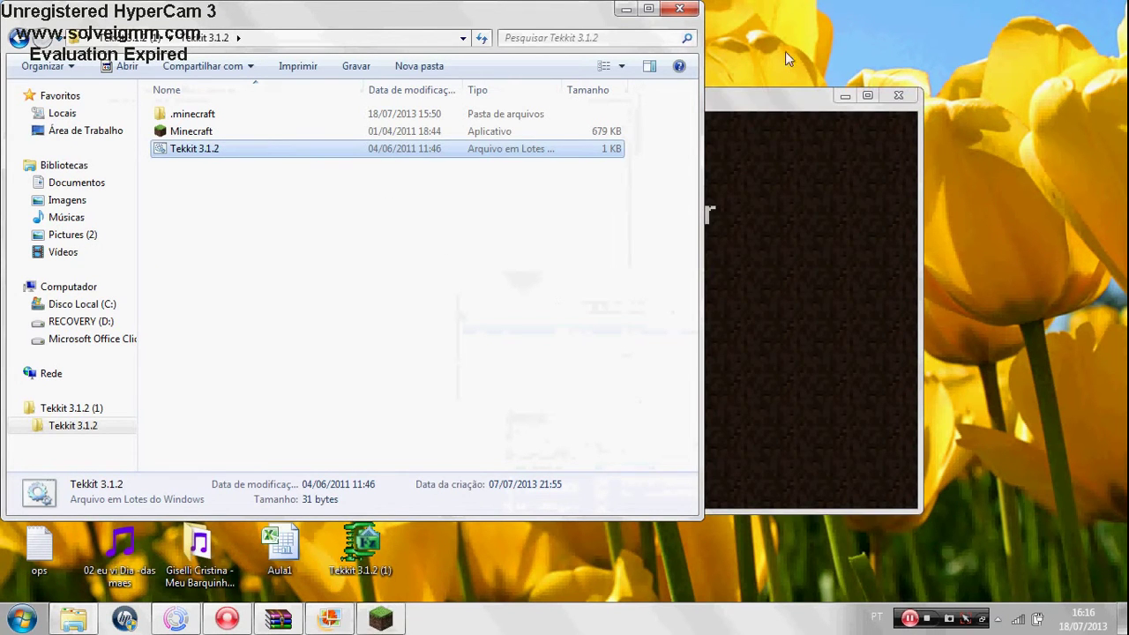
{"action": "left_click", "coordinate": [678, 11]}
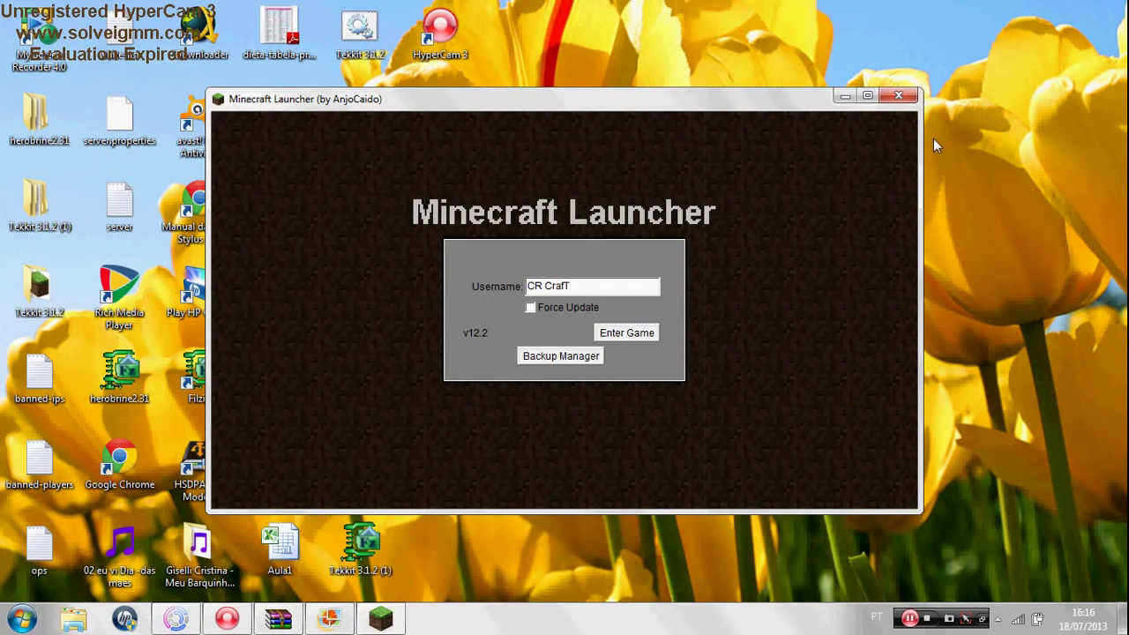
Enter the game from the launcher and load the single-player world CR CrafT
{"action": "left_click", "coordinate": [632, 333]}
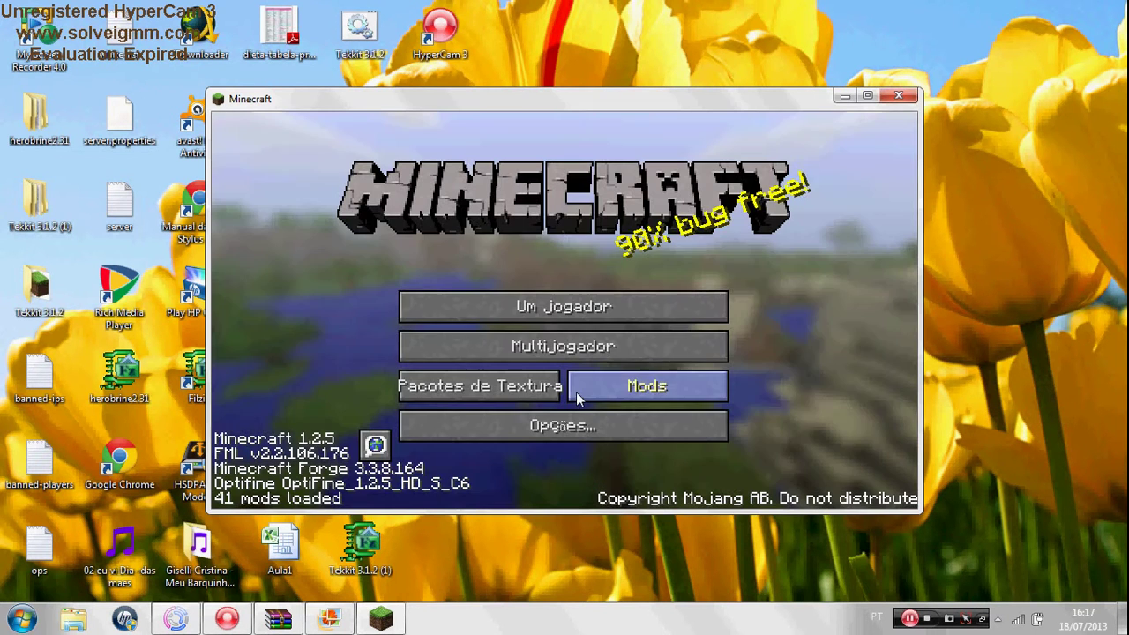
{"action": "left_click", "coordinate": [539, 306]}
{"action": "left_click", "coordinate": [520, 267]}
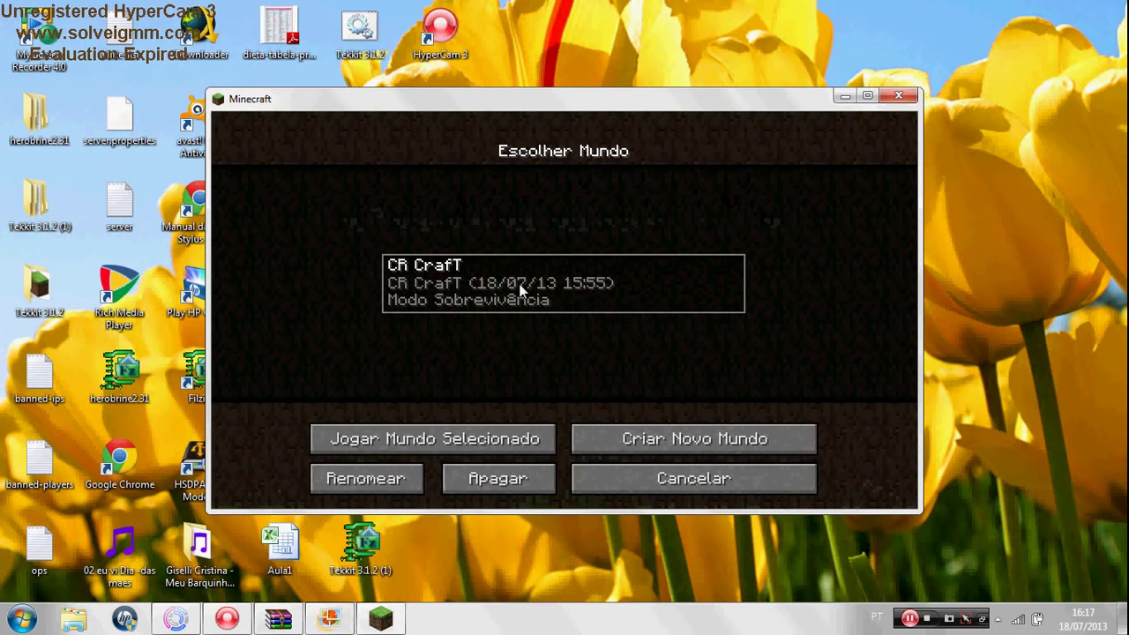
{"action": "left_click", "coordinate": [442, 439]}
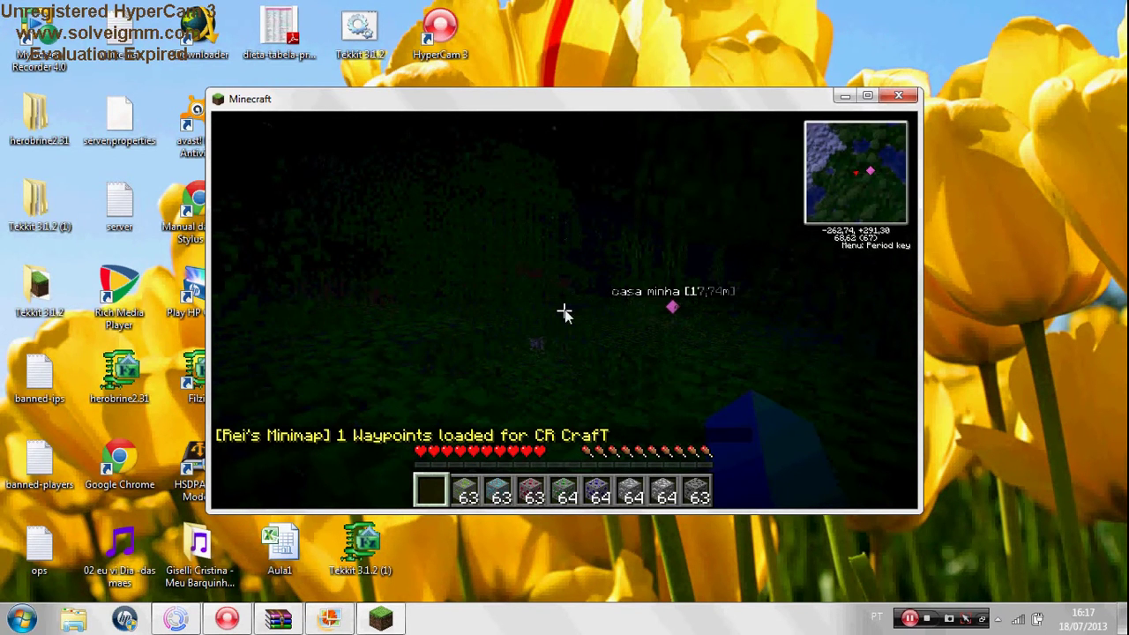
Examine the character's skin in the inventory and in front-facing third-person view, and pause the game
{"action": "key", "text": "e"}
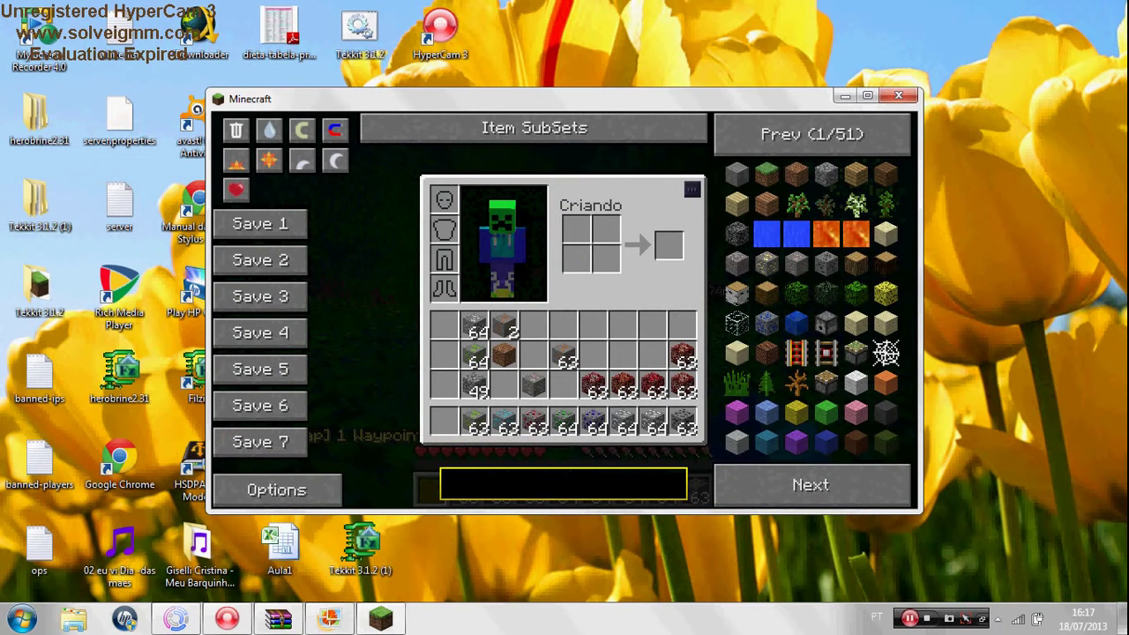
{"action": "key", "text": "e"}
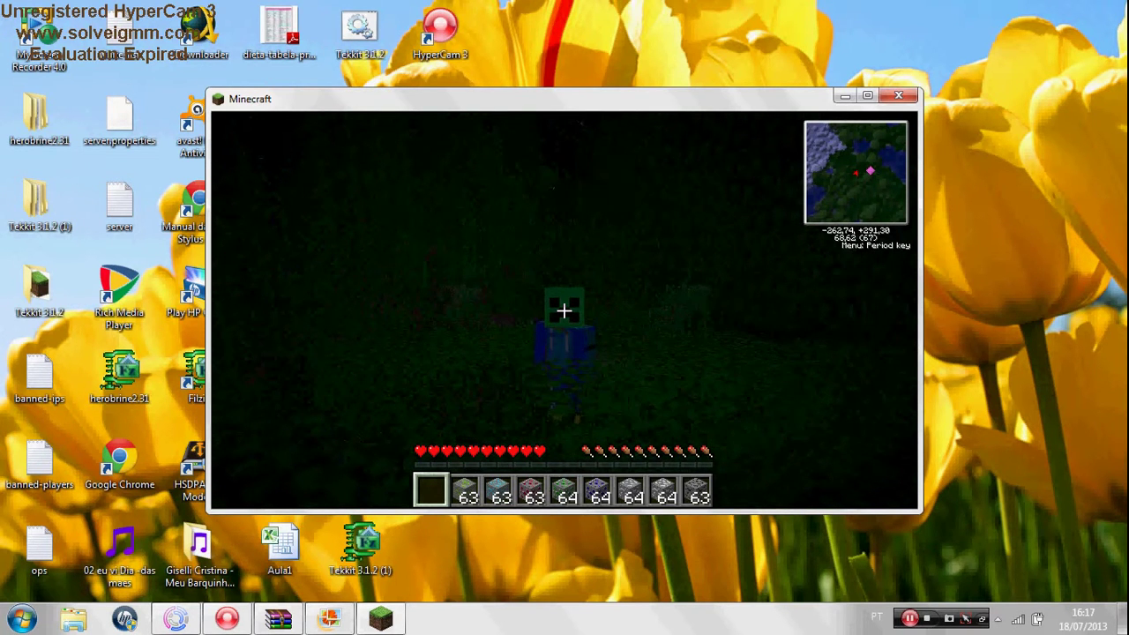
{"action": "key", "text": "s"}
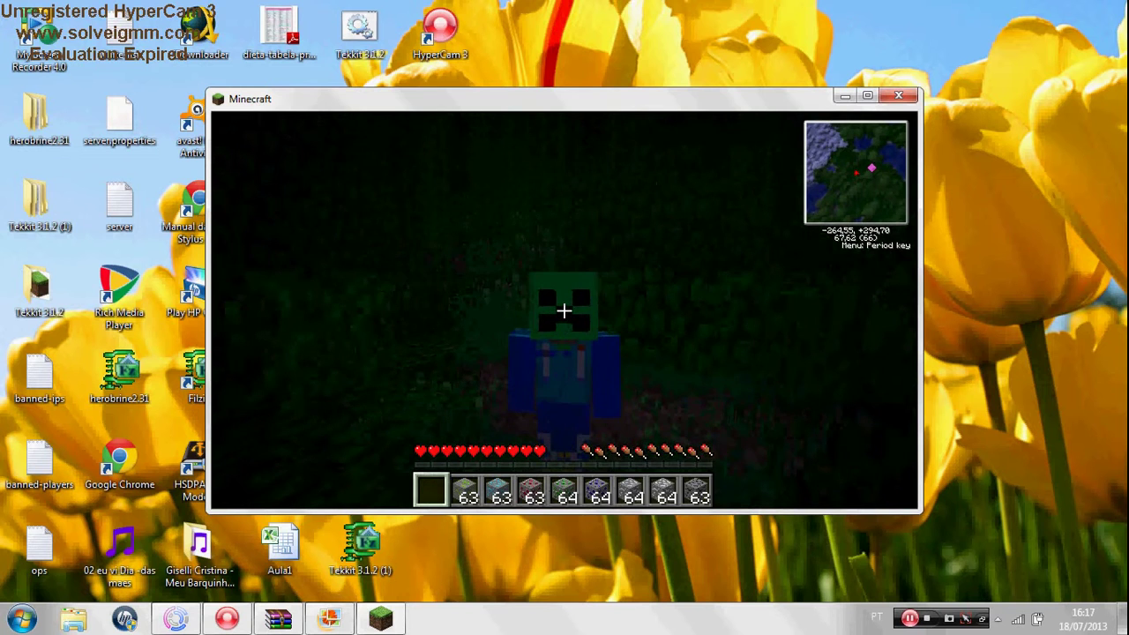
{"action": "key", "text": "Escape"}
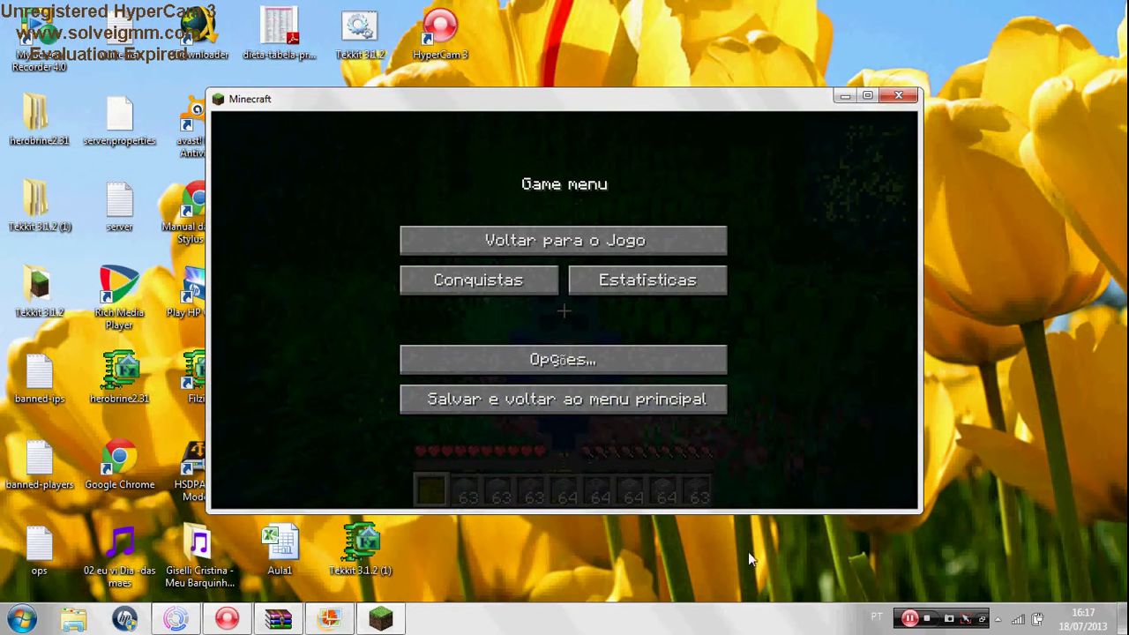
{"action": "left_click", "coordinate": [930, 622]}
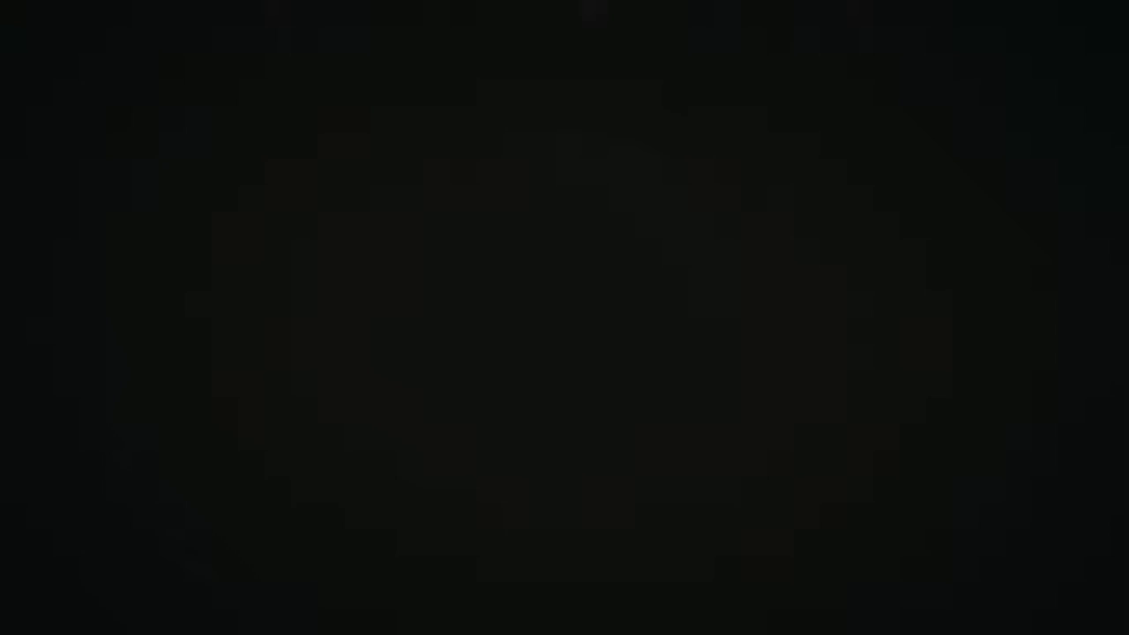